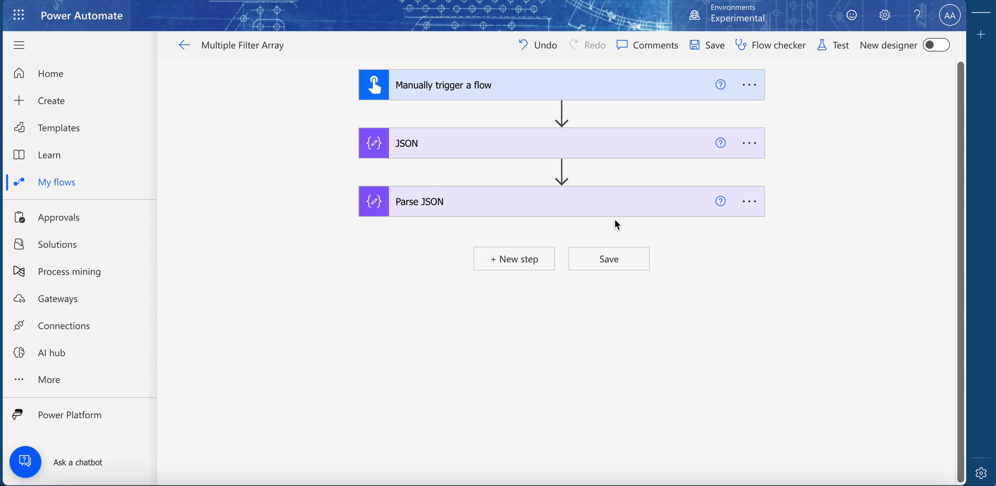
- Expand the JSON step, scroll through its sample records, then collapse it
left_click(415, 141)
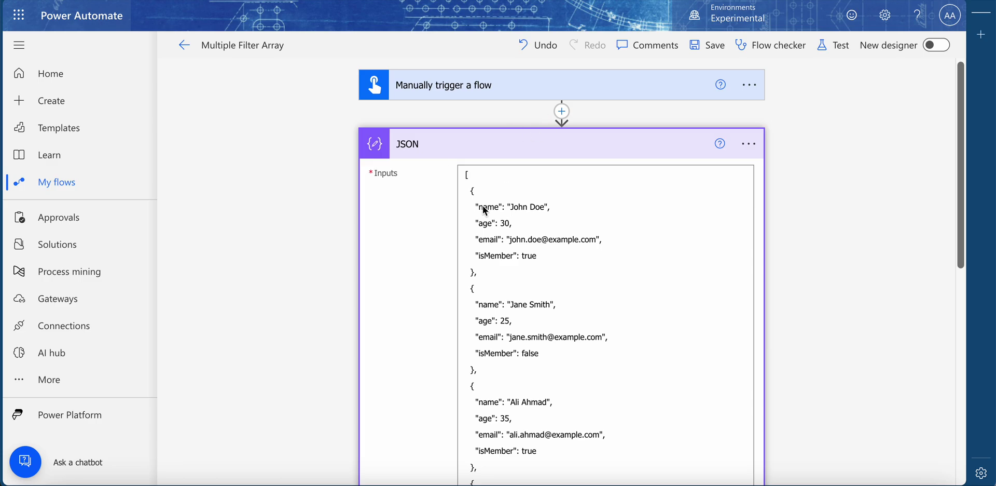
scroll(493, 181, "down", 1)
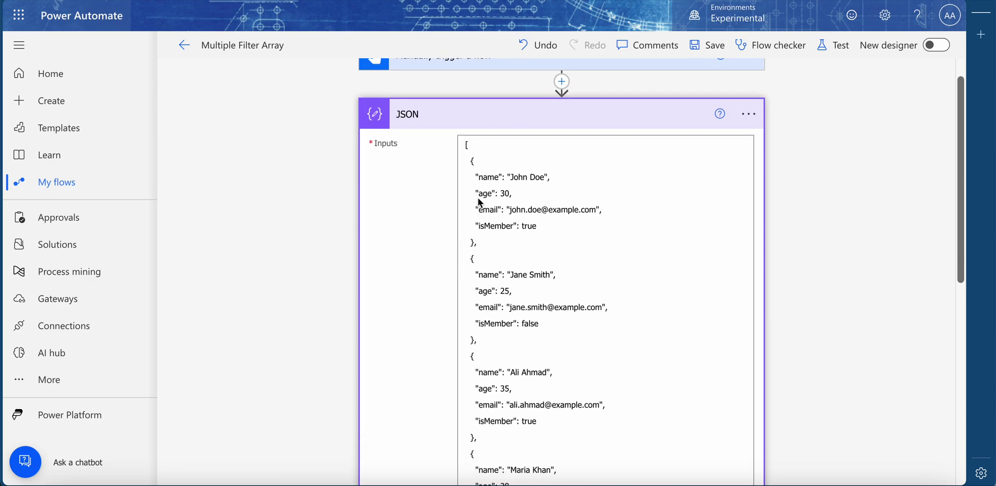
scroll(521, 290, "down", 2)
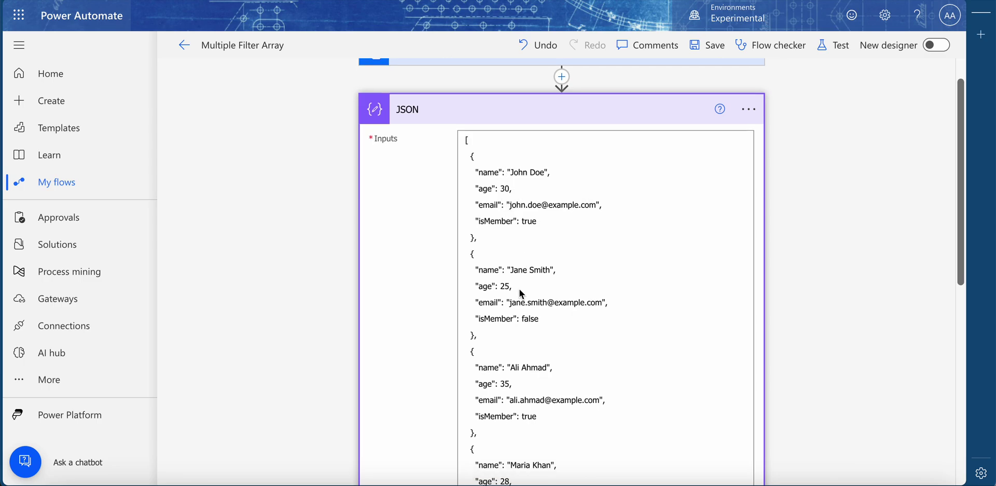
scroll(522, 294, "down", 2)
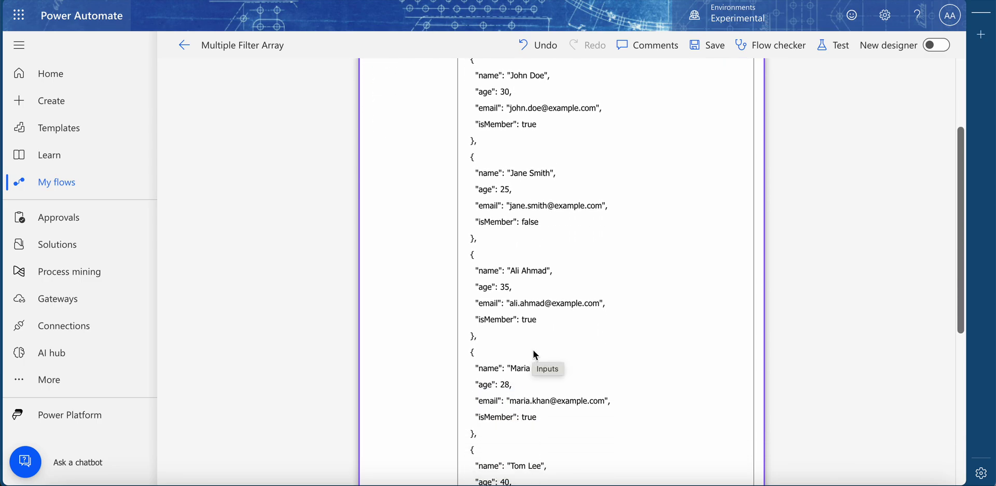
scroll(533, 349, "down", 5)
scroll(534, 350, "down", 5)
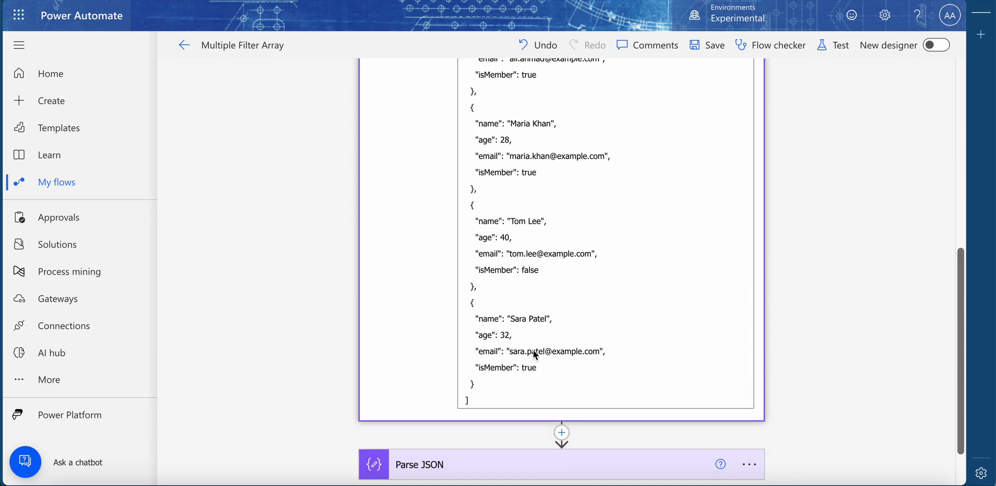
scroll(565, 290, "up", 15)
scroll(565, 290, "down", 8)
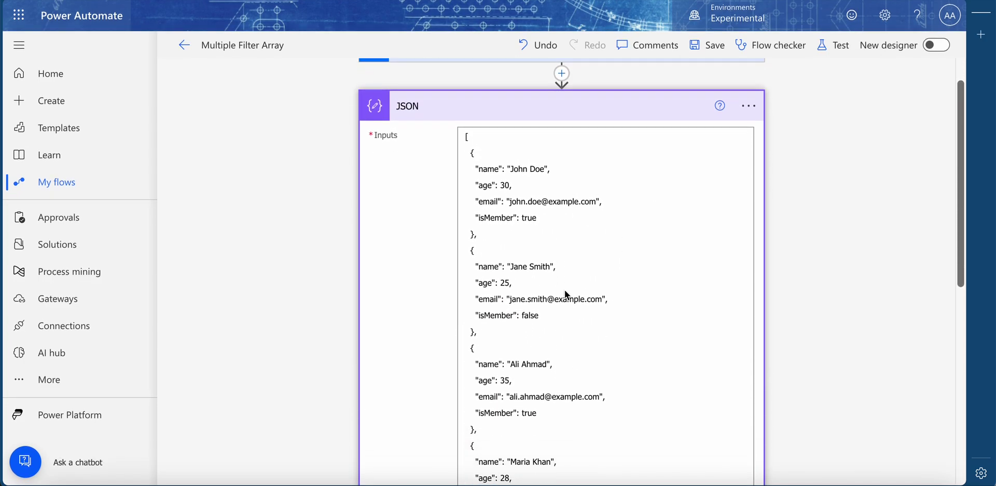
scroll(565, 290, "up", 4)
scroll(566, 294, "up", 2)
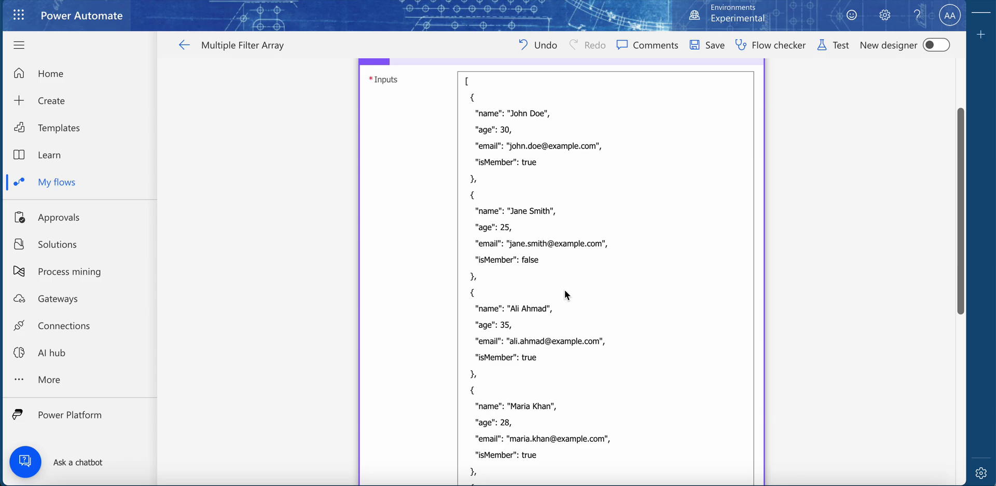
scroll(566, 292, "down", 4)
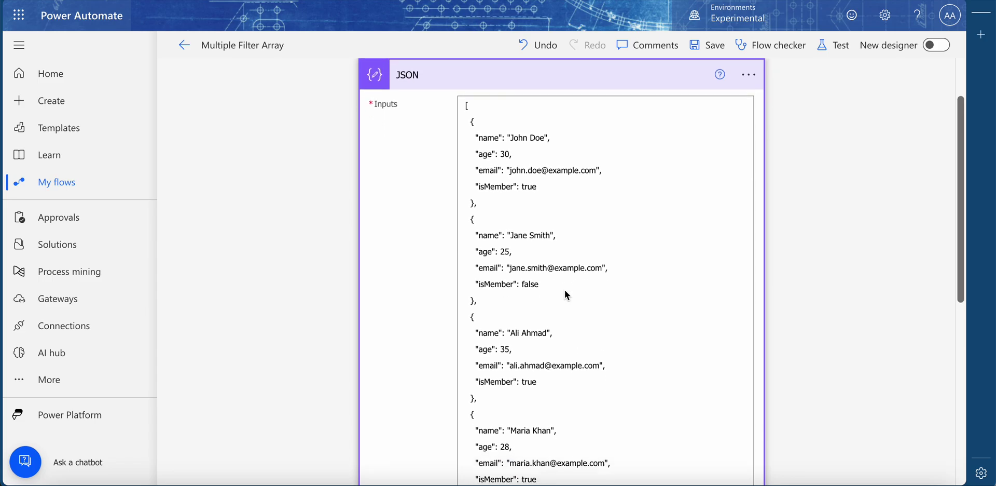
scroll(566, 294, "up", 4)
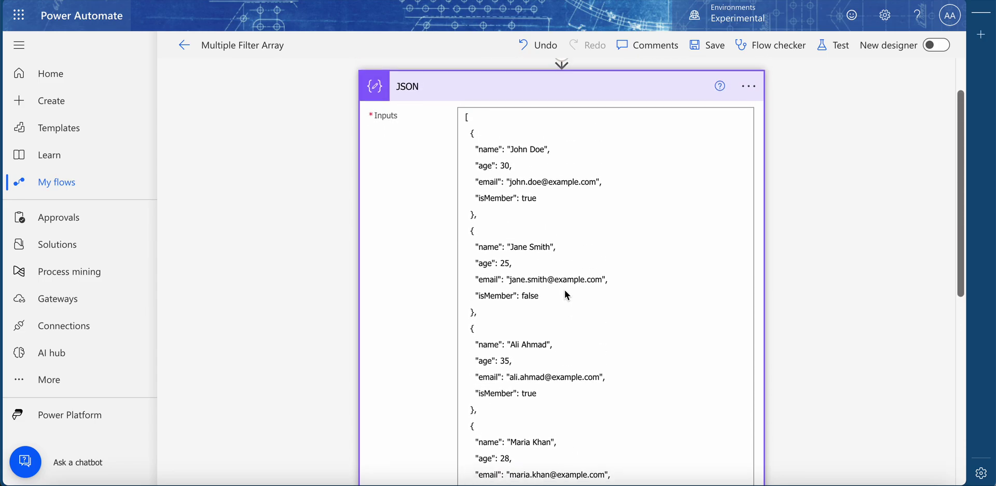
left_click(528, 93)
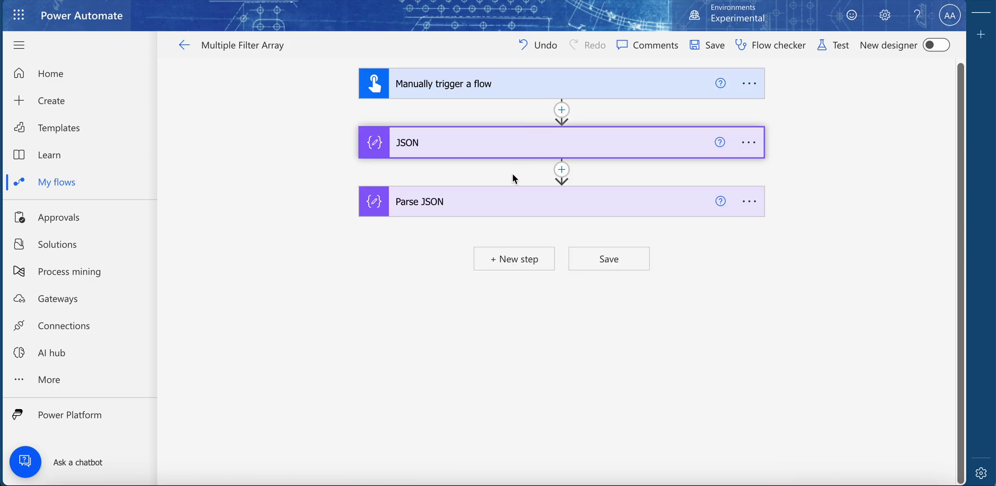
- Add a Filter array step right after the Parse JSON step
left_click(515, 200)
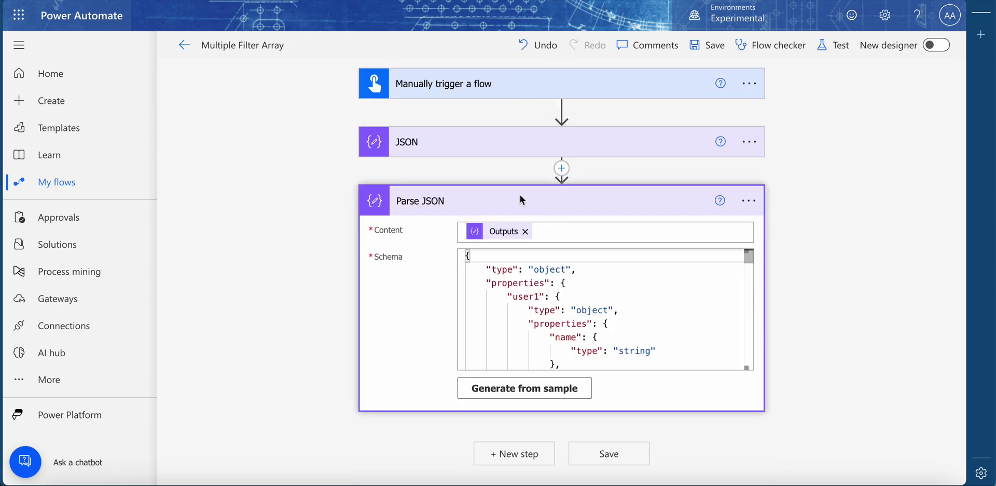
left_click(519, 200)
left_click(506, 257)
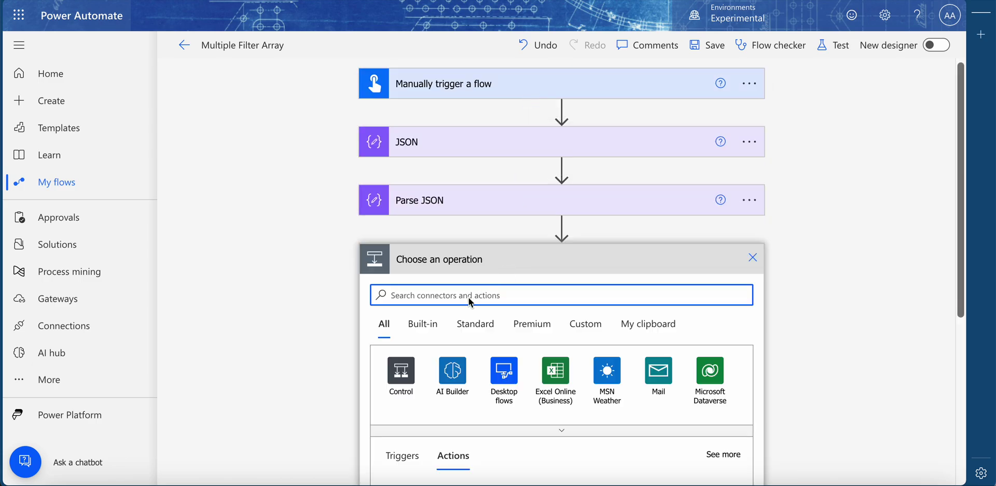
type("filter at")
type("ray")
scroll(445, 312, "down", 3)
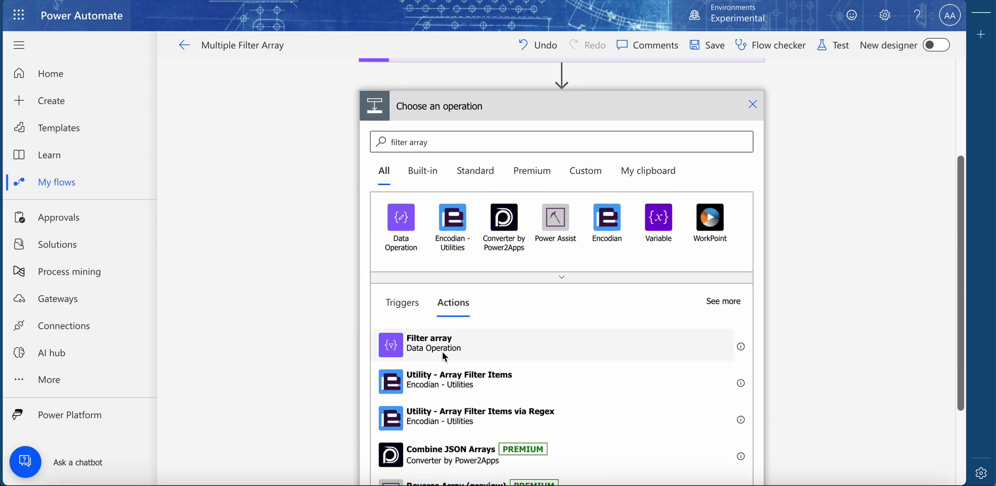
left_click(500, 346)
- Set the Filter array's From field to the JSON step's Outputs
left_click(459, 304)
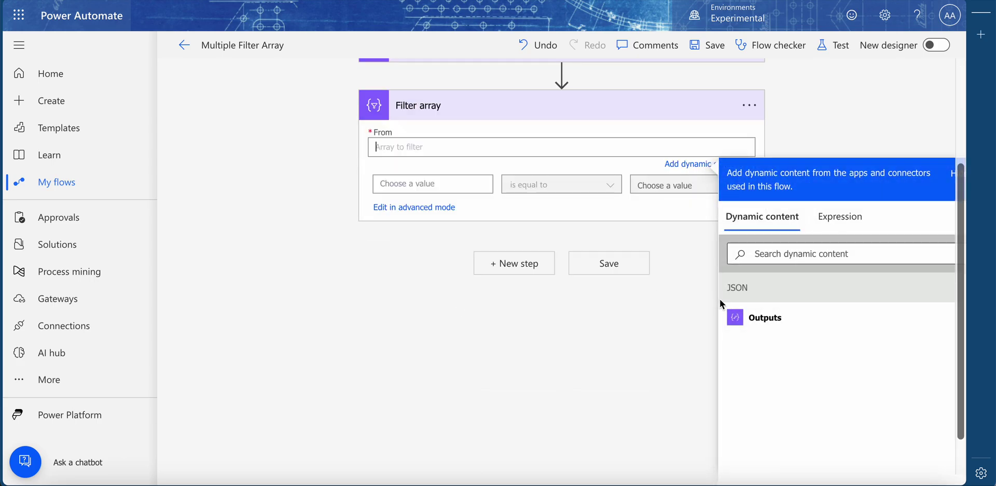
left_click(768, 316)
left_click(479, 176)
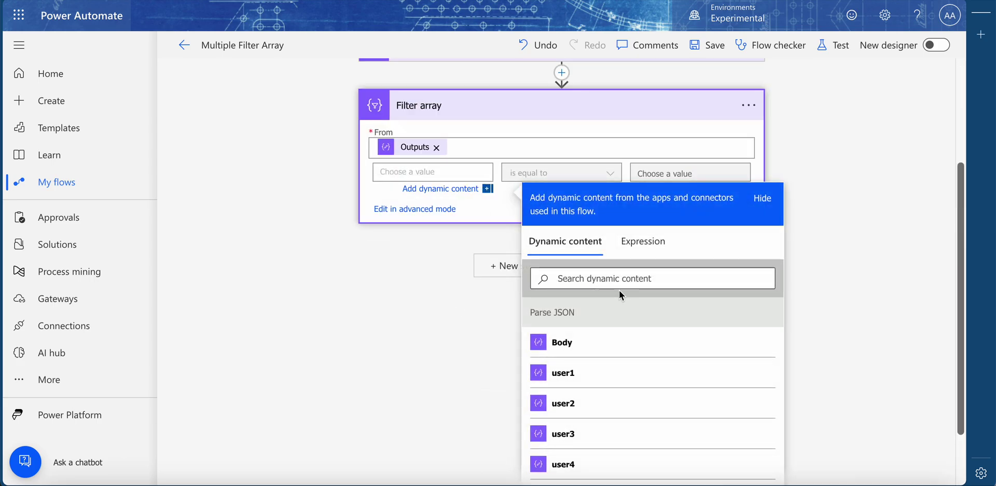
scroll(618, 290, "down", 1)
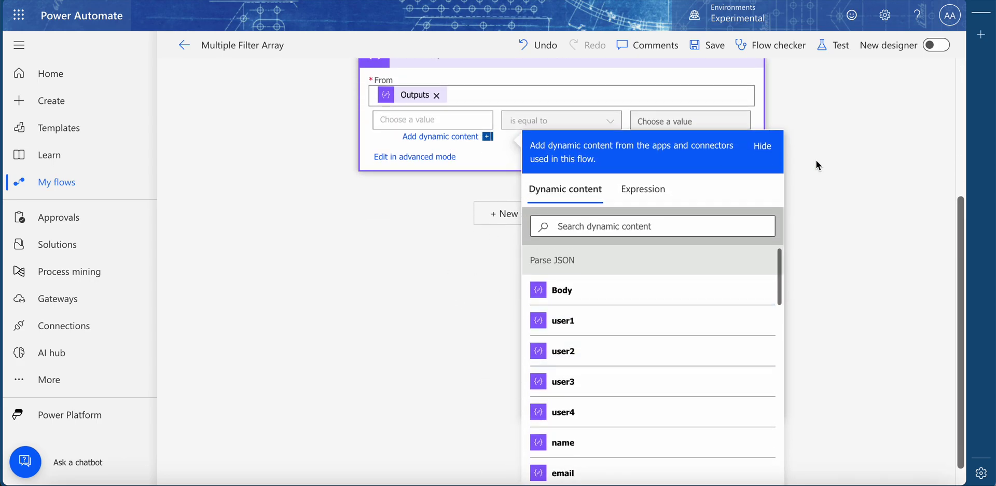
- Select all of the JSON step's sample records to reuse as a schema sample
left_click(762, 146)
scroll(807, 178, "up", 4)
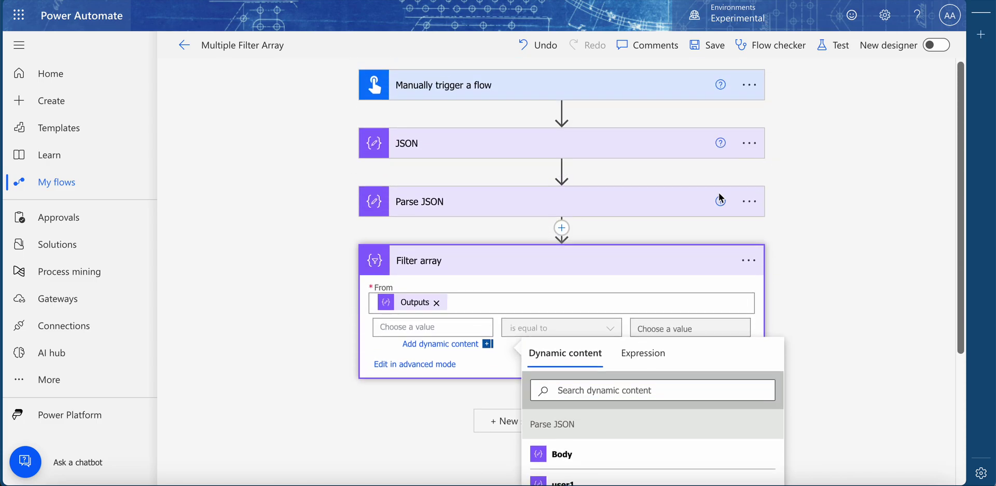
left_click(592, 201)
left_click(520, 139)
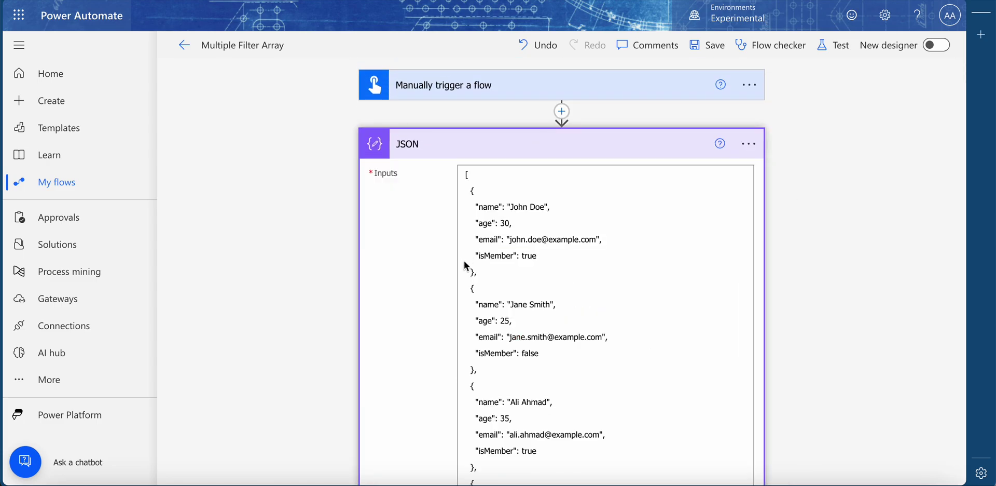
key("ctrl+a")
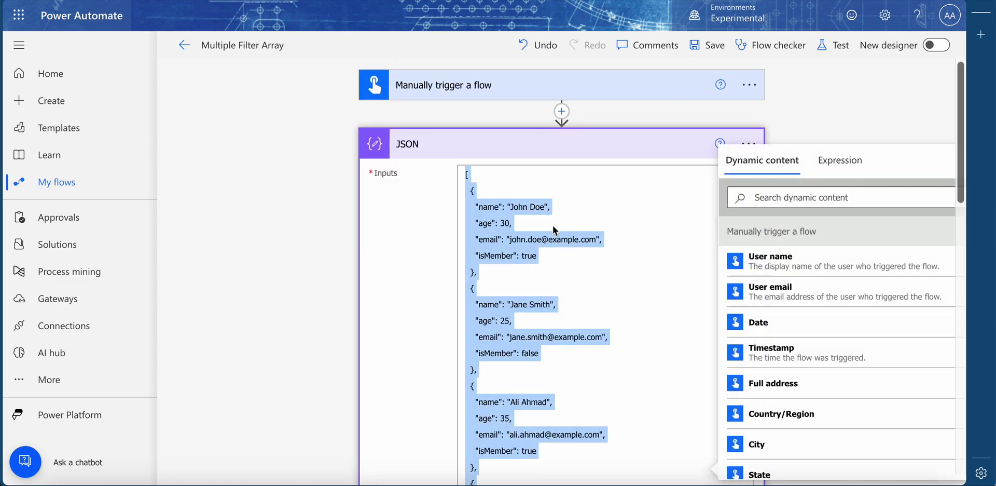
left_click(553, 225)
- Regenerate the Parse JSON schema from the pasted sample records
left_click(539, 141)
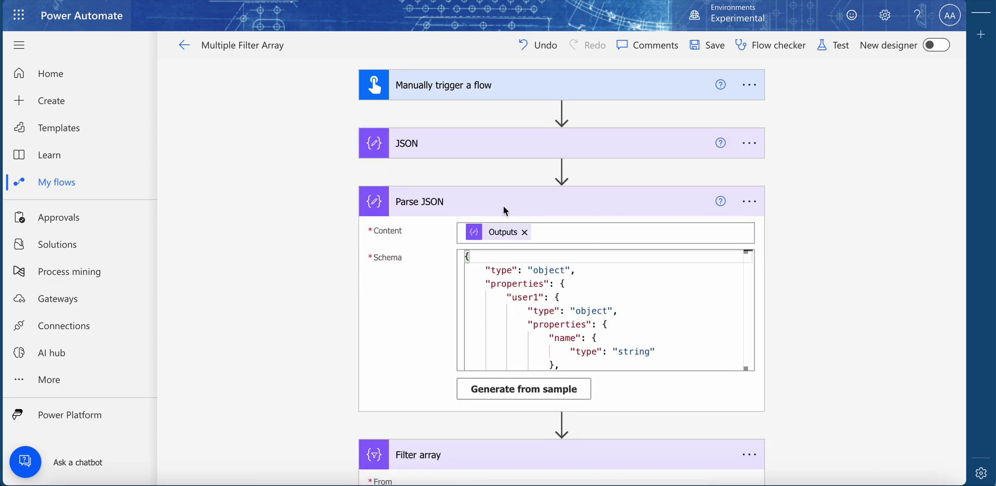
left_click(516, 388)
key("ctrl+v")
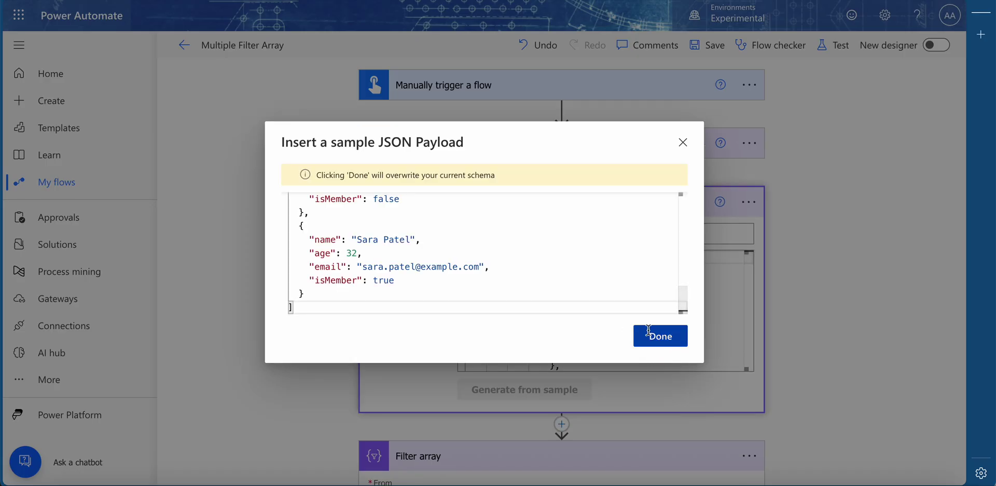
left_click(658, 334)
left_click(608, 202)
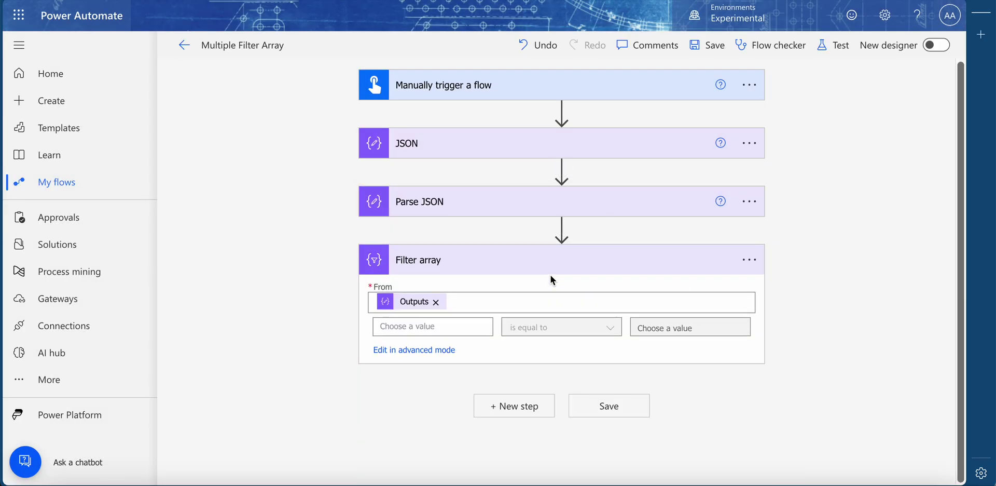
- Replace Outputs with Parse JSON's Body as the array to filter
left_click(420, 304)
left_click(436, 302)
scroll(746, 272, "down", 2)
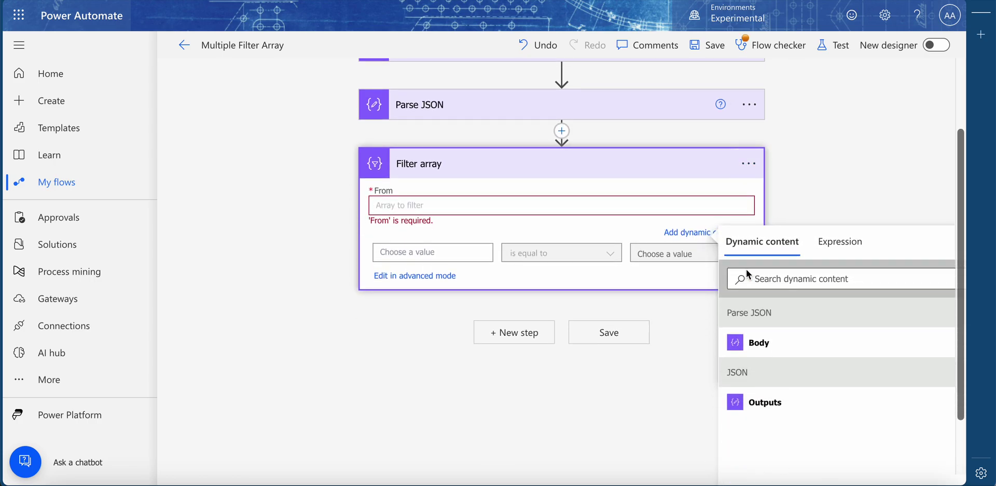
left_click(763, 345)
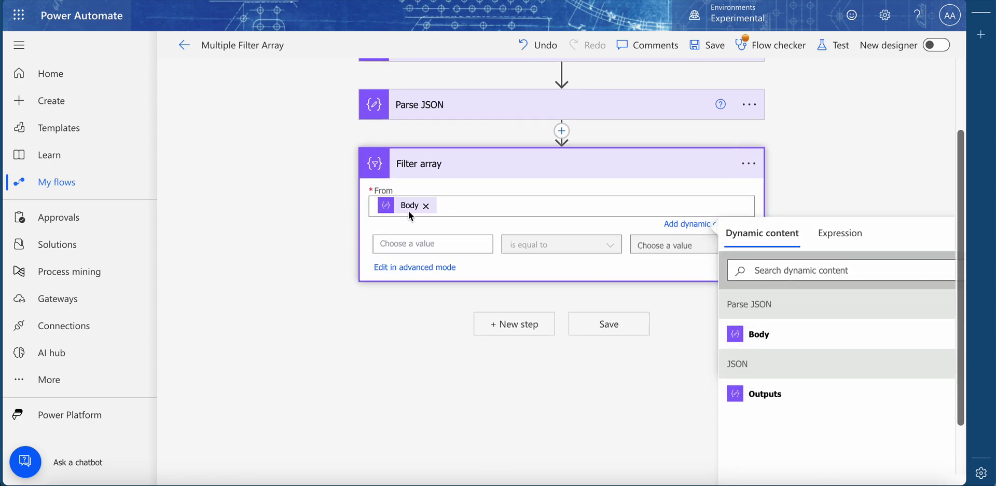
- Choose age as the condition's field and focus the comparison value box
left_click(419, 236)
scroll(618, 316, "down", 1)
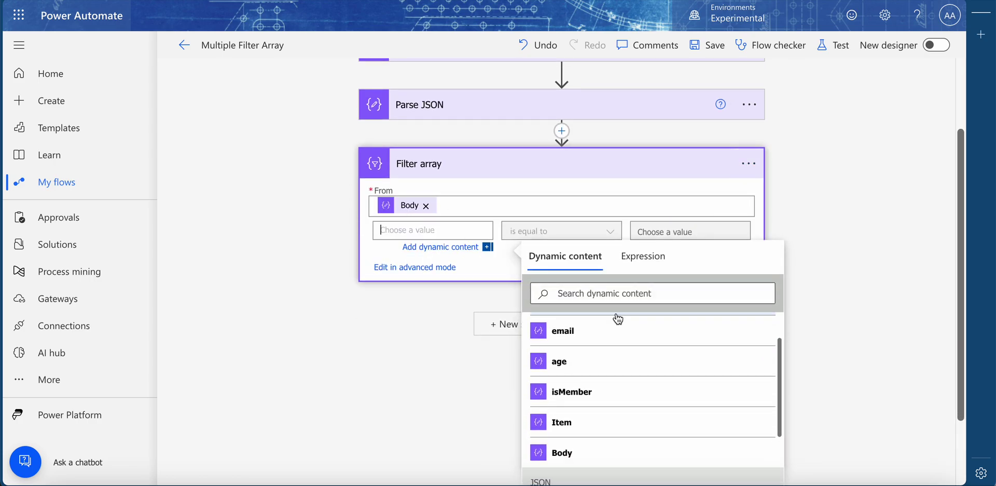
left_click(599, 358)
left_click(651, 228)
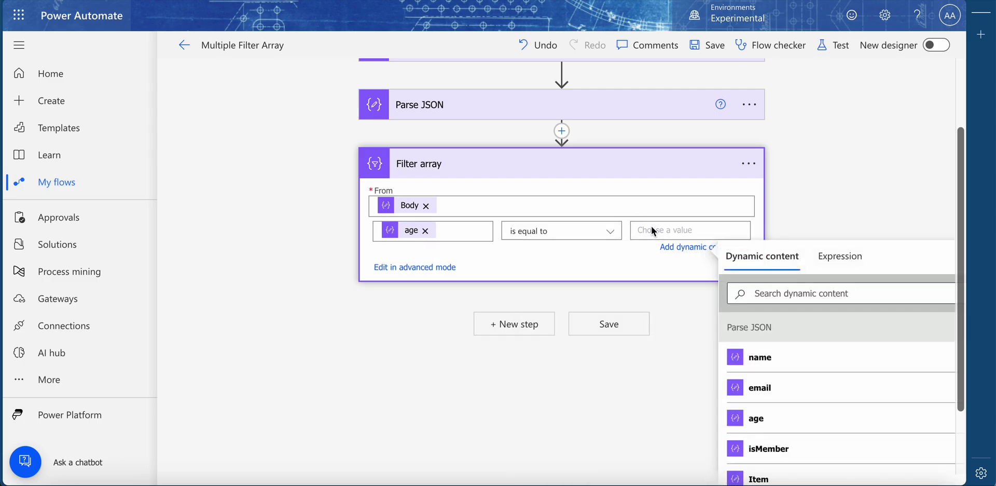
scroll(528, 160, "up", 2)
left_click(481, 148)
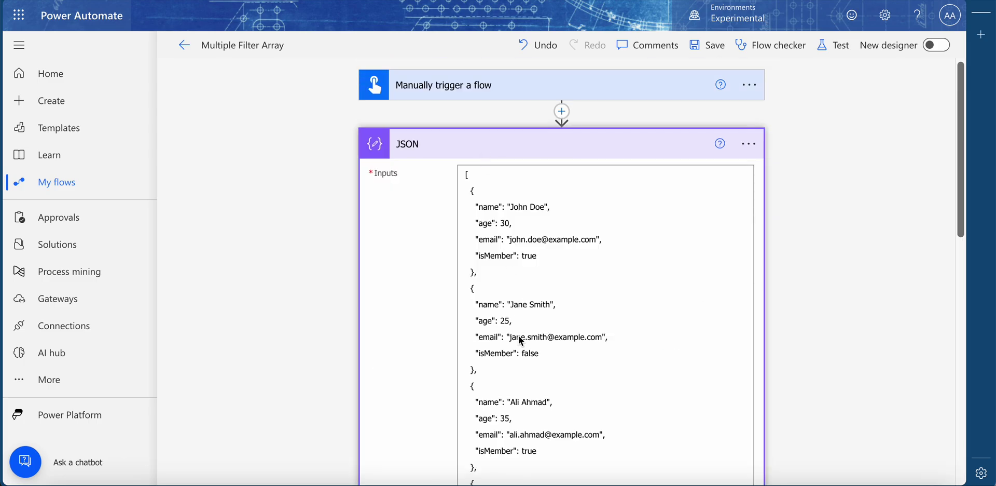
left_click(552, 141)
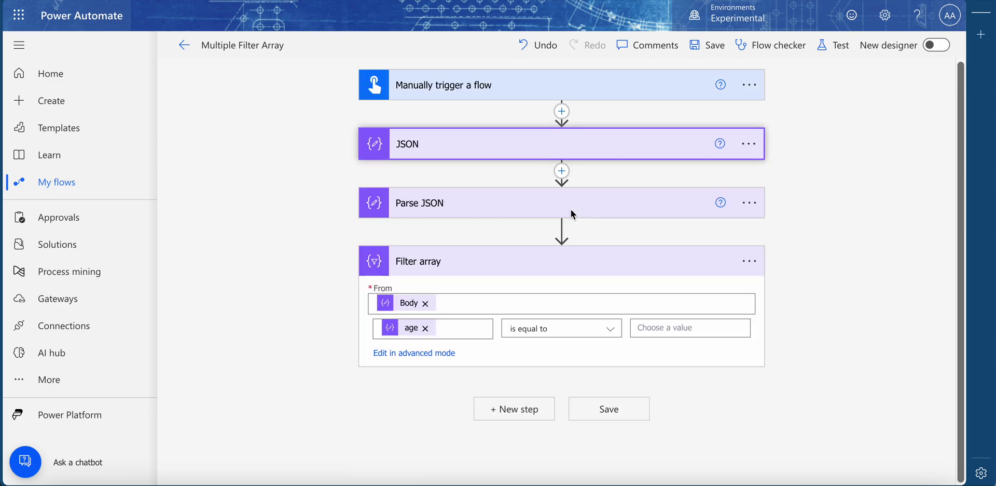
left_click(666, 333)
- Enter 25 as the age value, then save, test-run the flow manually and open the results
type("25")
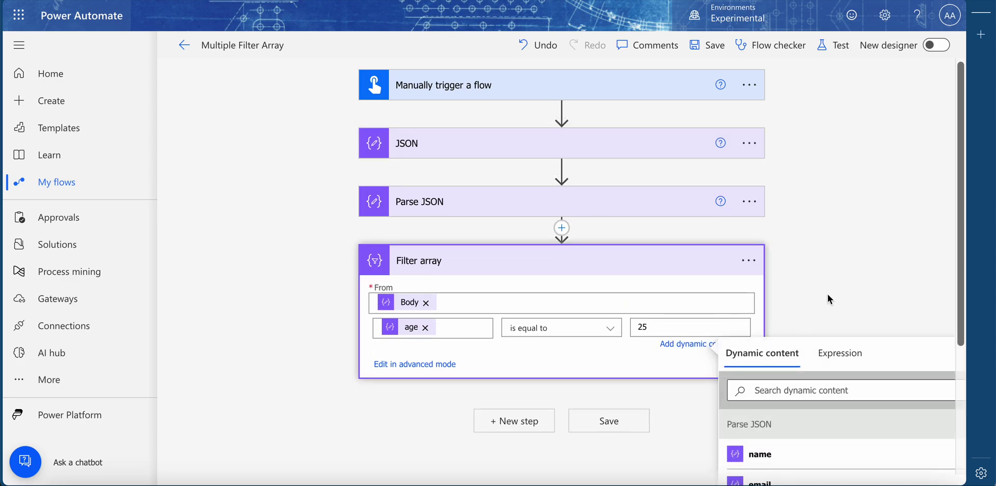
left_click(833, 46)
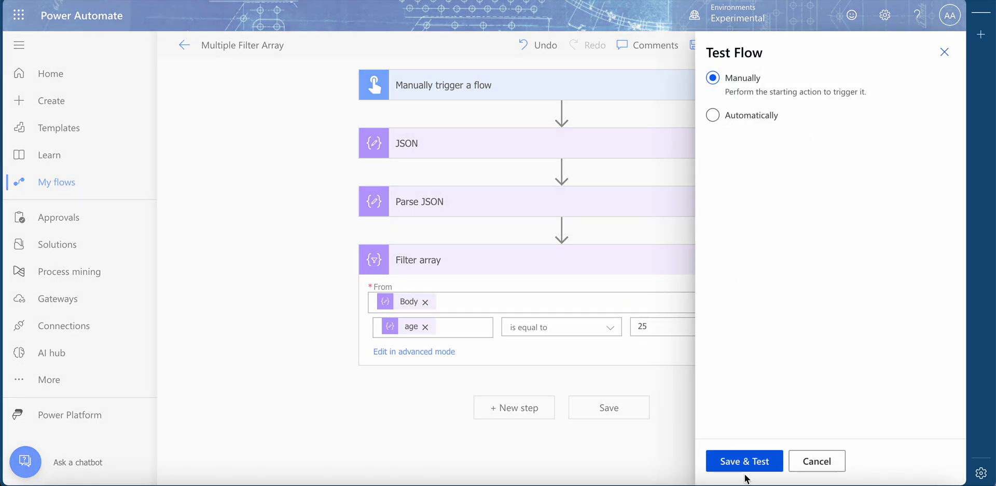
left_click(750, 460)
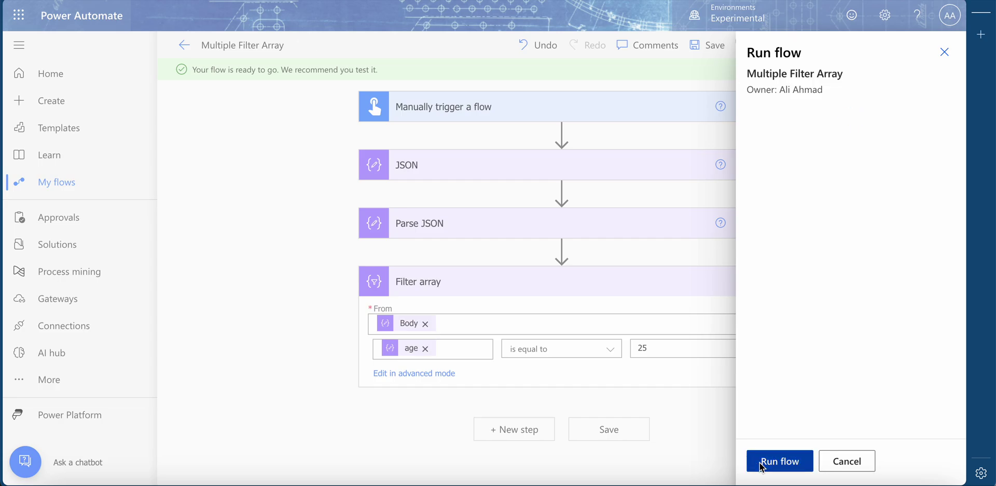
left_click(760, 461)
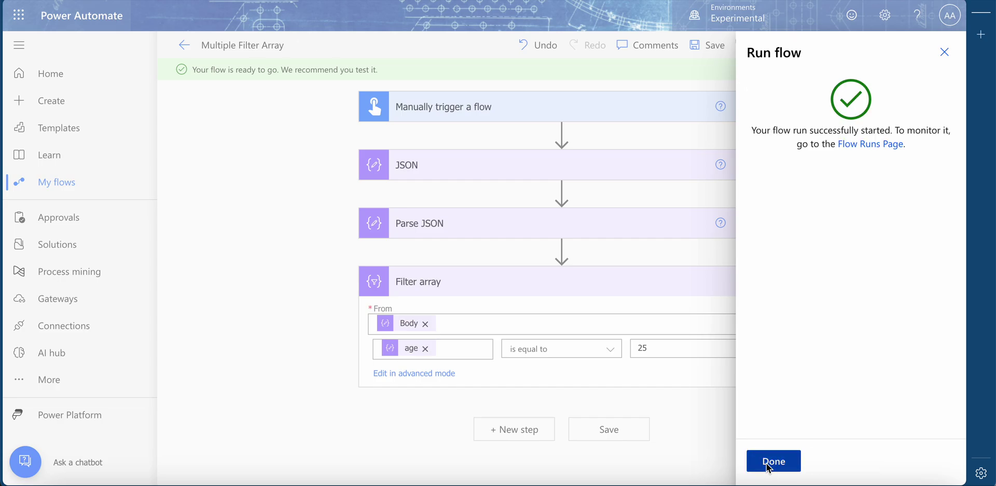
left_click(767, 461)
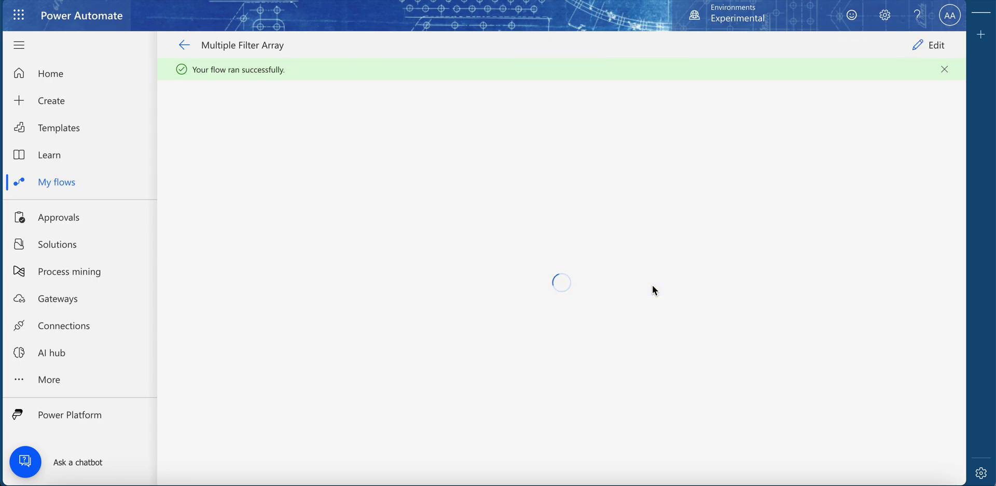
- Expand Filter array's run details to confirm only one record was returned
left_click(943, 74)
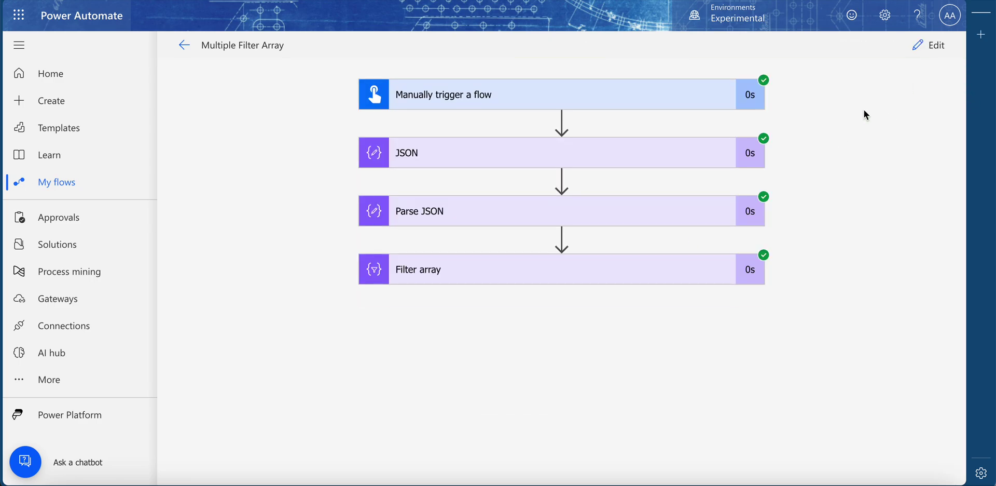
left_click(560, 273)
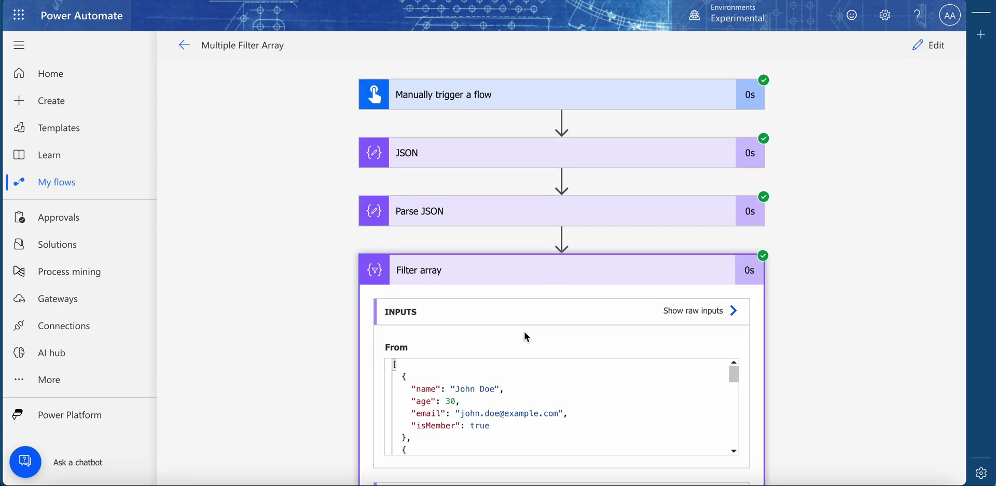
scroll(477, 369, "down", 3)
scroll(533, 254, "down", 4)
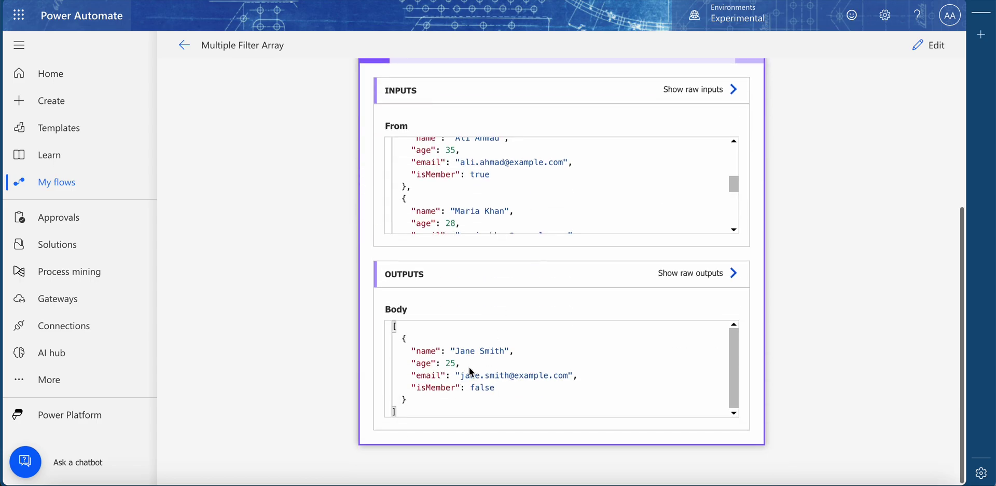
scroll(627, 288, "up", 4)
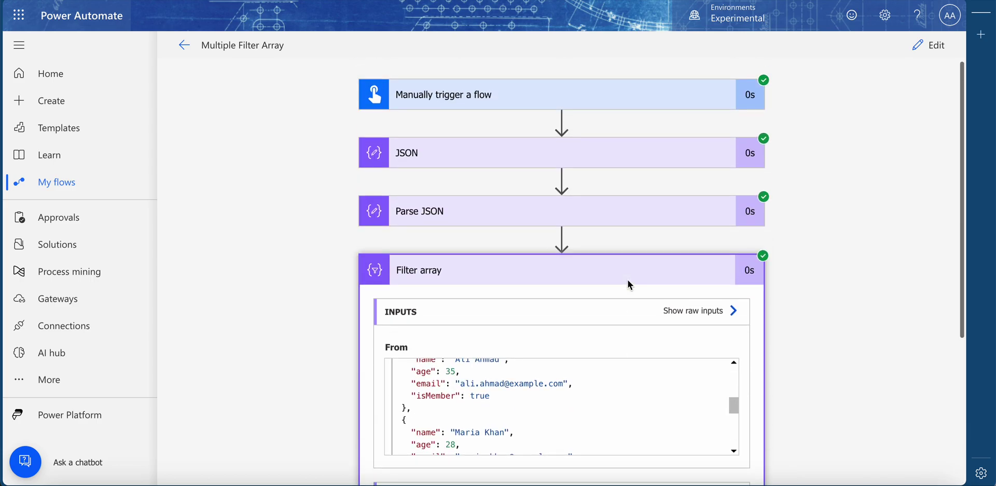
- Open Parse JSON's run details and scroll through its input records and schema
left_click(558, 220)
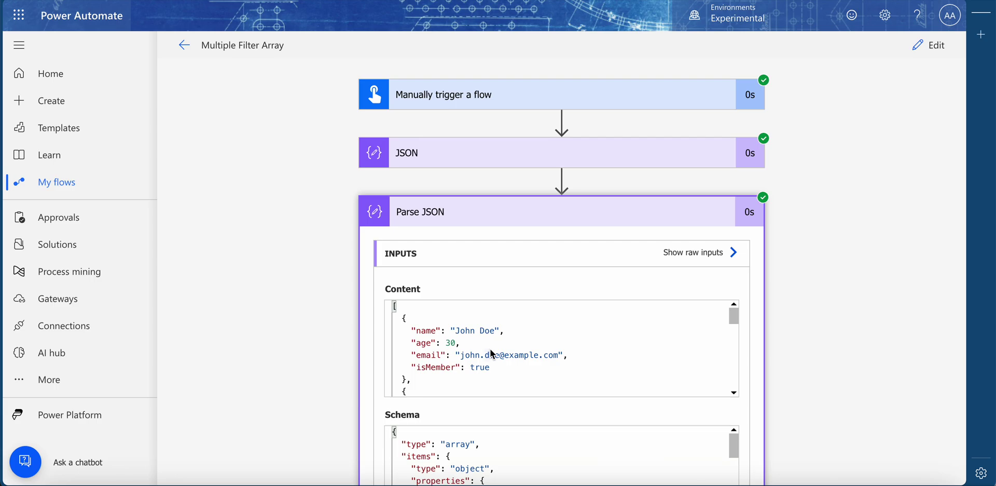
scroll(549, 376, "down", 2)
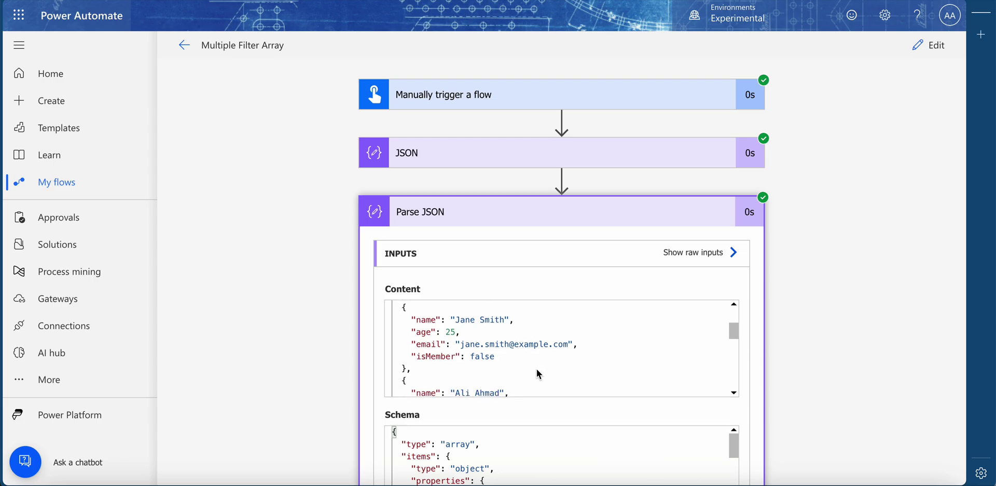
scroll(474, 345, "down", 4)
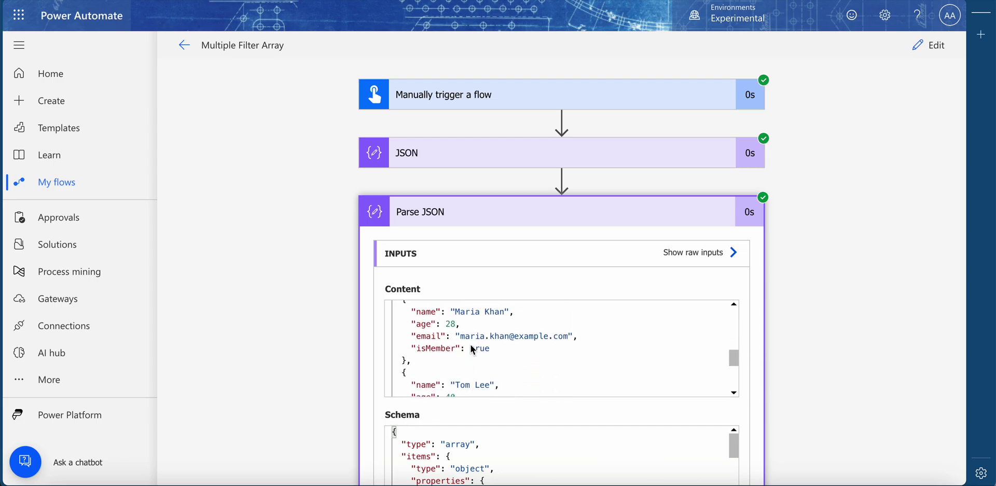
scroll(473, 349, "down", 4)
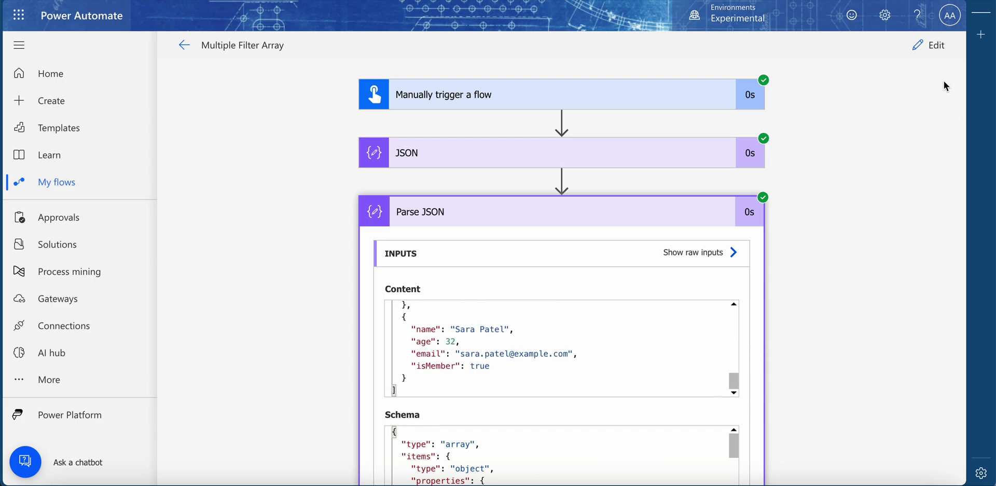
- Reopen the editor and change the condition from age equals 25 to 'is greater than or equal to' 20
left_click(931, 46)
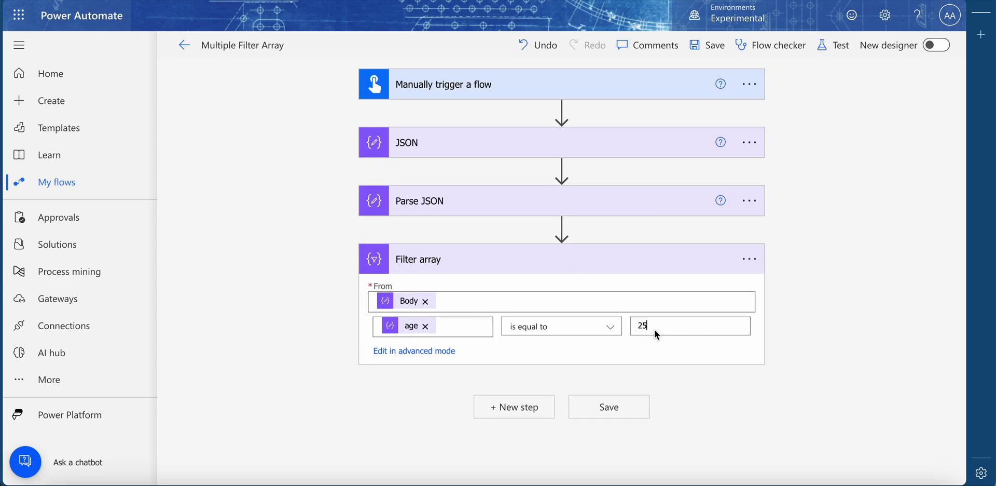
key("BackSpace")
type("0")
left_click(604, 329)
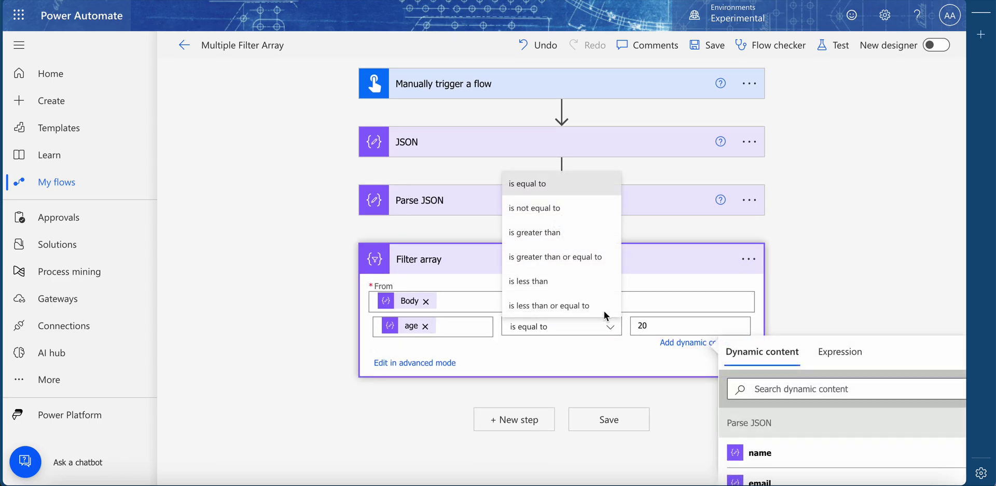
left_click(570, 255)
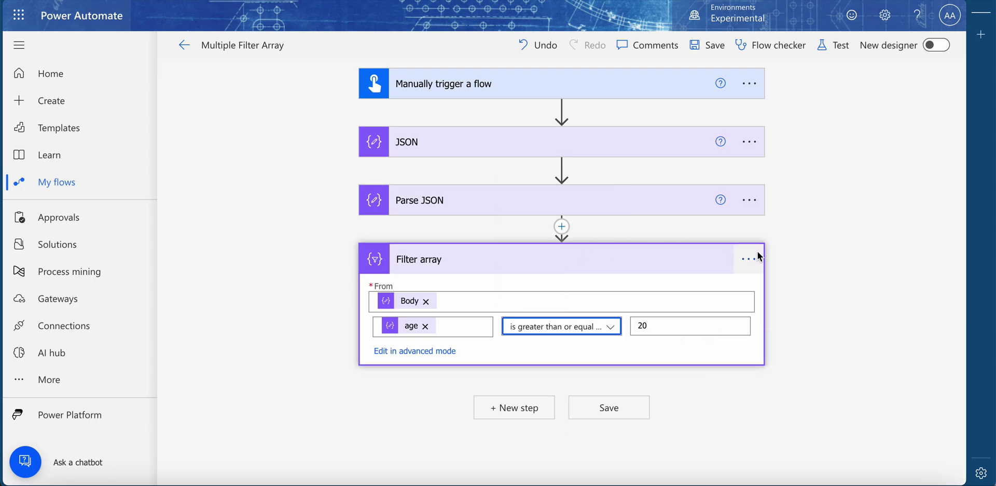
left_click(814, 247)
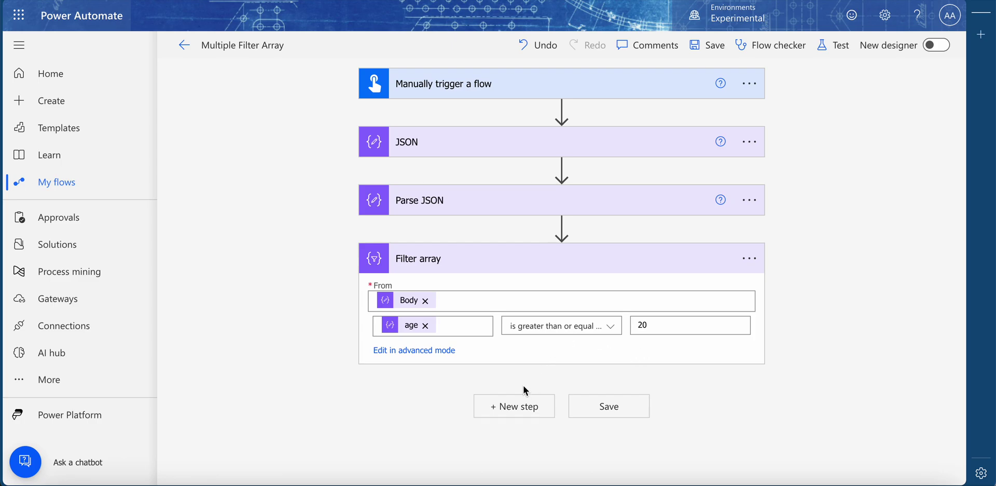
- Bring CotEditor forward and clear the old script lines from the note
right_click(479, 479)
left_click(506, 464)
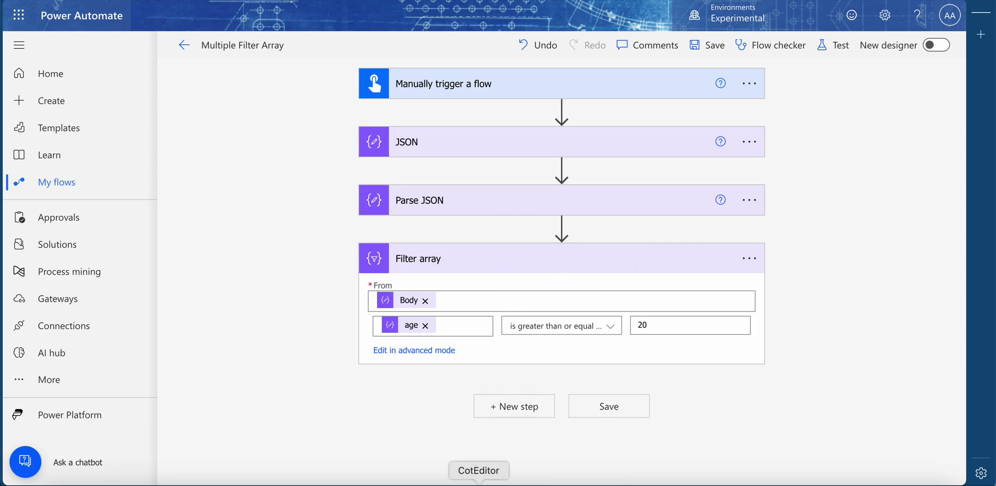
left_click(479, 480)
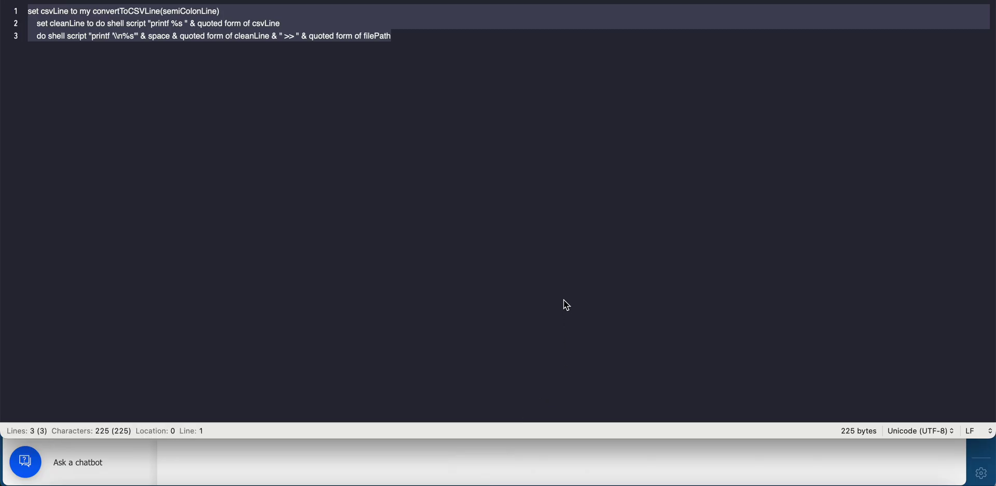
key("BackSpace")
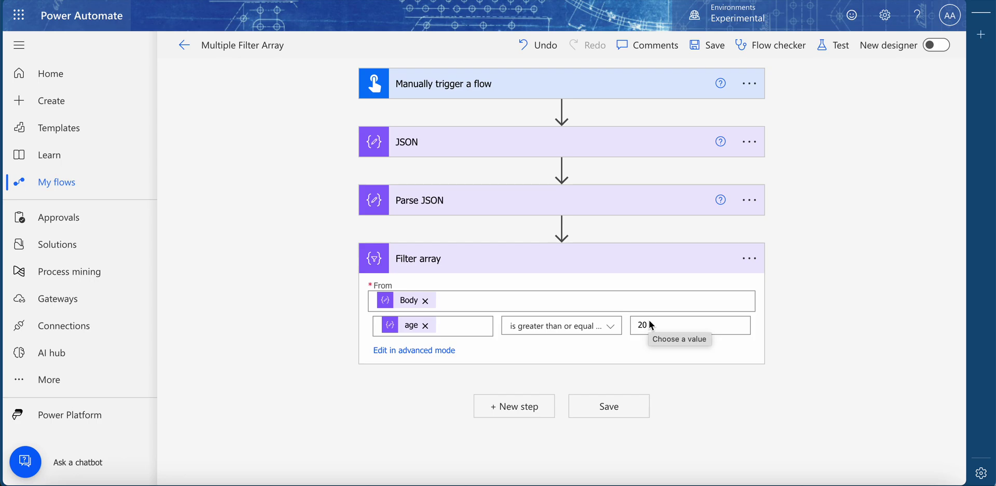
left_click(420, 351)
left_click_drag(525, 325, 322, 321)
key("super+c")
key("super+Tab")
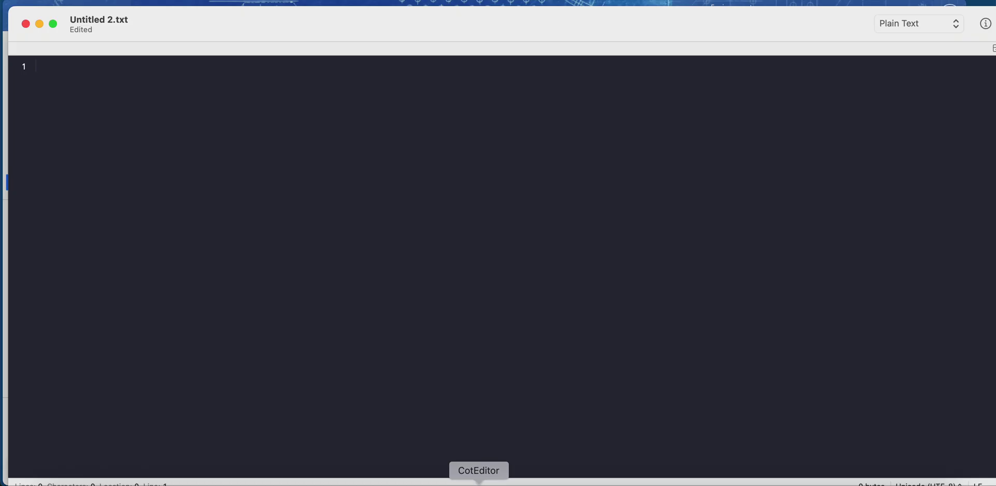
key("super+v")
key("super+Tab")
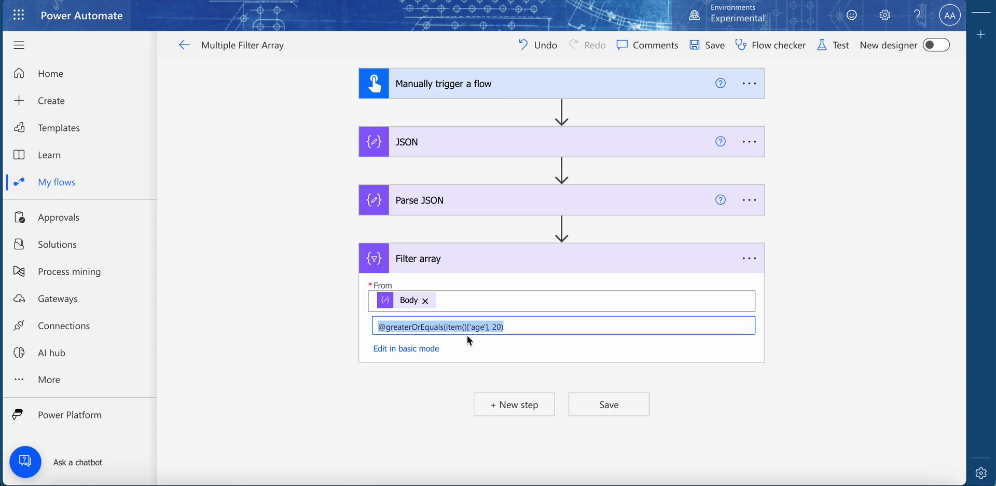
- Change the condition in basic mode to age 'is less than' 30
left_click(426, 348)
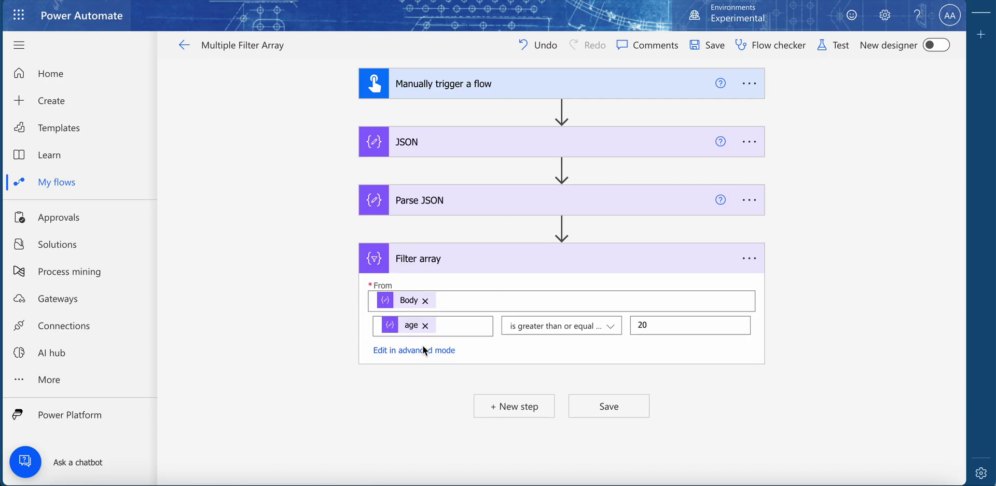
left_click(556, 329)
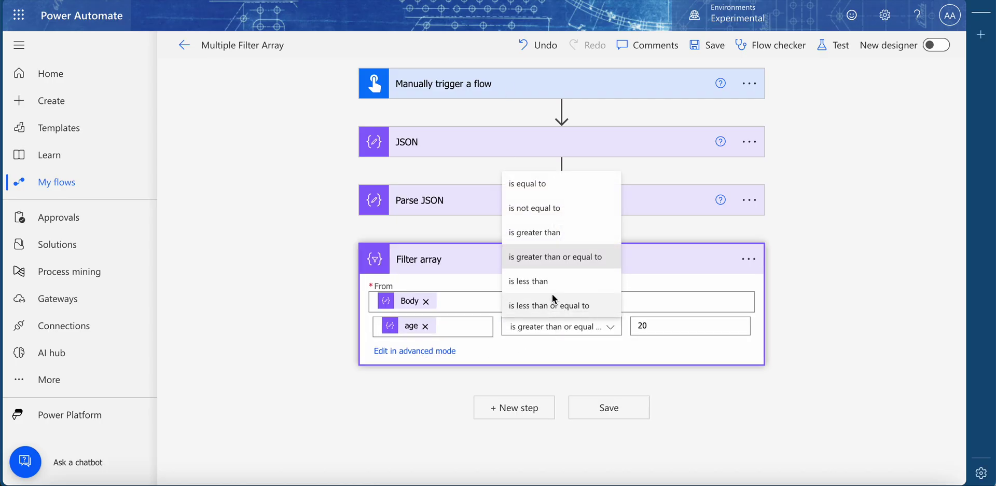
left_click(550, 286)
left_click(645, 324)
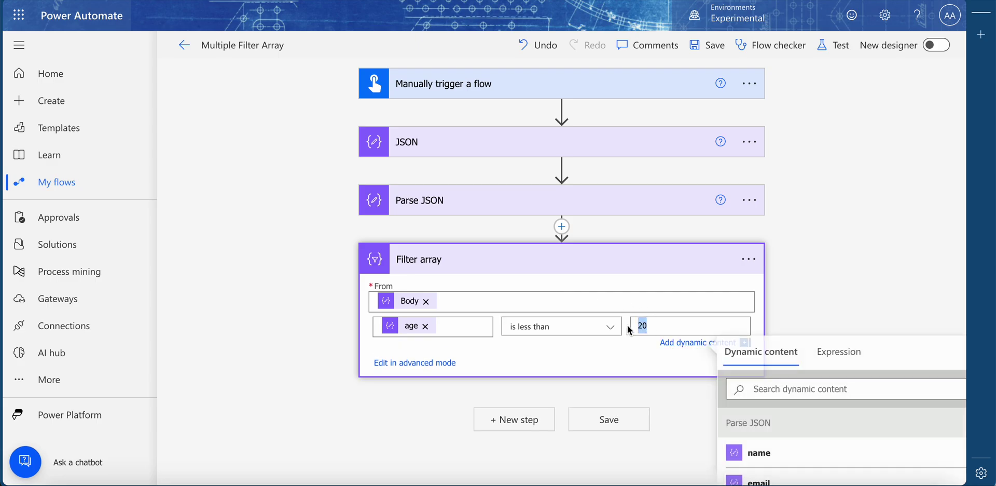
key("BackSpace")
key("BackSpace")
type("30")
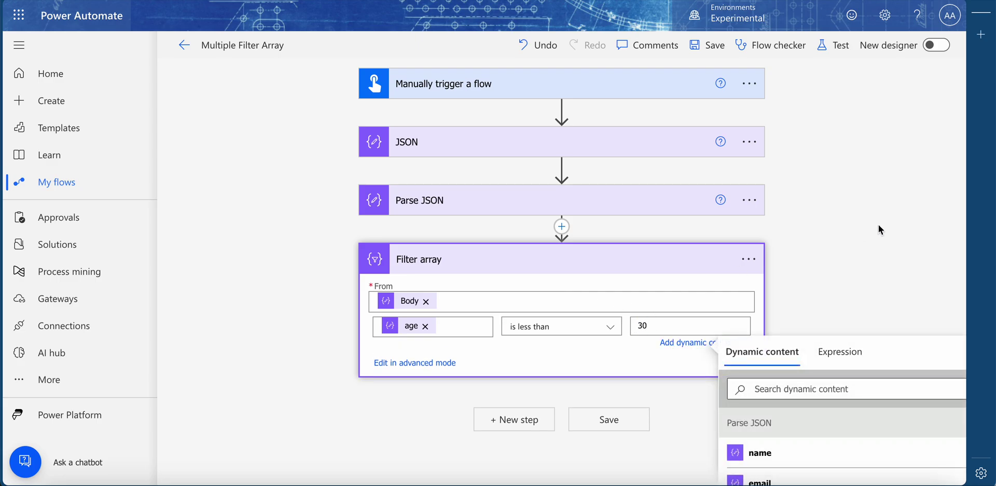
left_click(879, 225)
- Cut the advanced-mode less(item()['age'], 30) expression and place CotEditor's cursor at the end of line 1
left_click(415, 352)
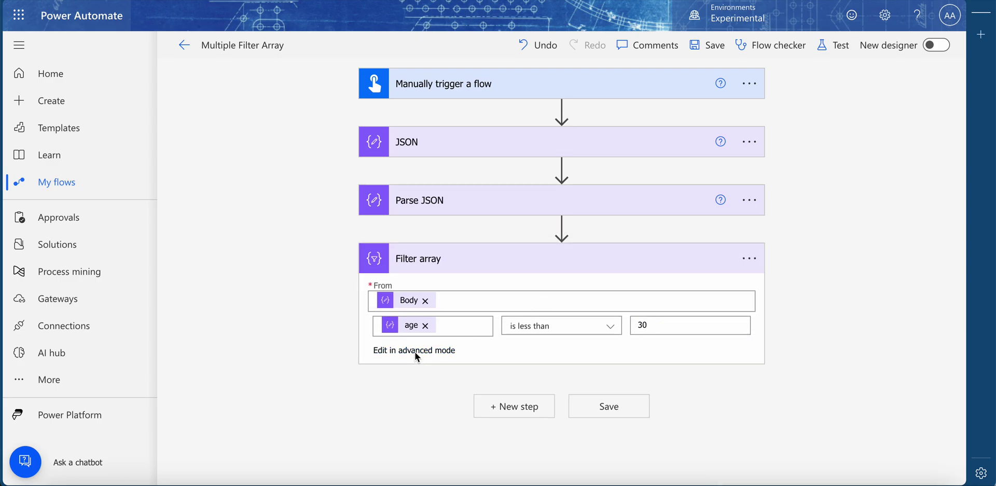
left_click_drag(387, 328, 570, 328)
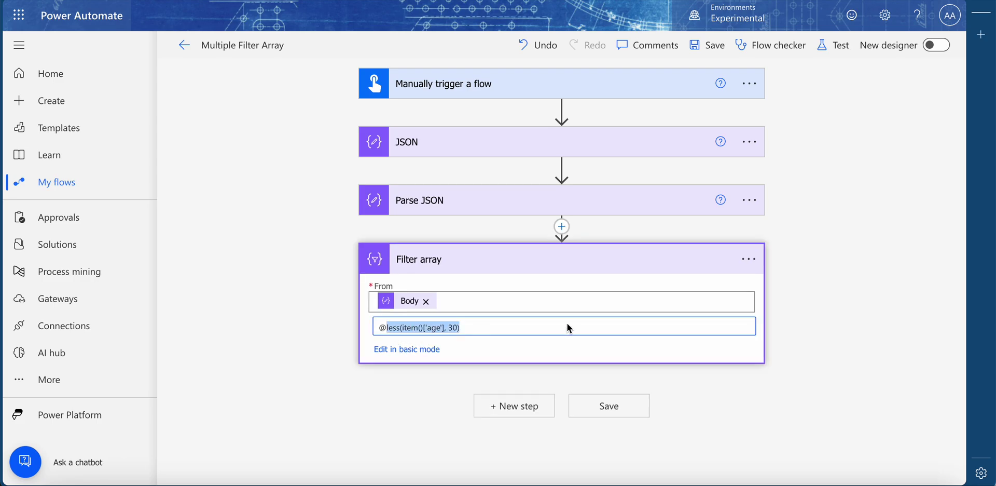
left_click(566, 326)
key("BackSpace")
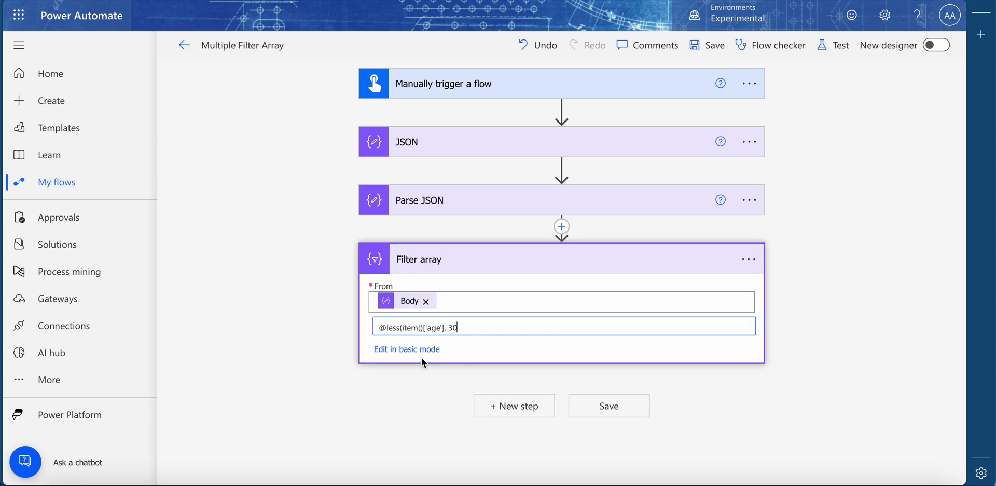
left_click(399, 352)
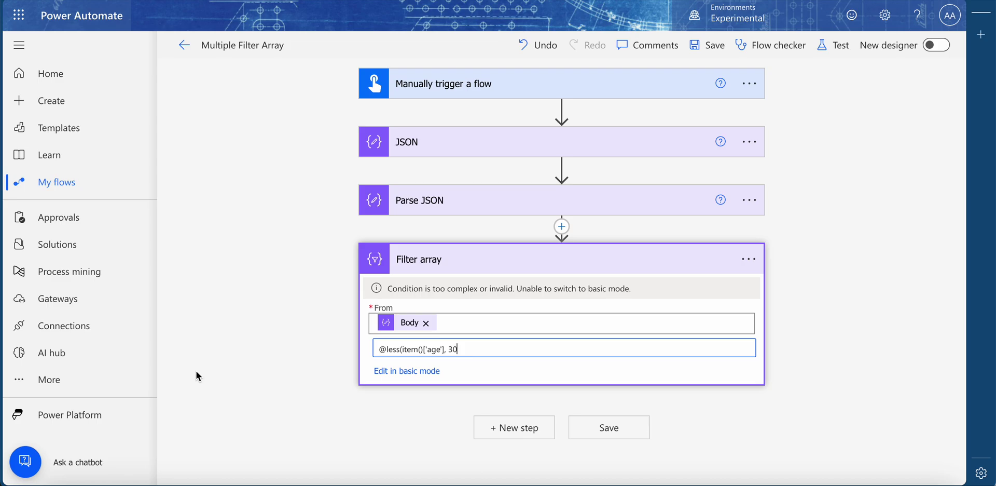
key("super+a")
key("super+x")
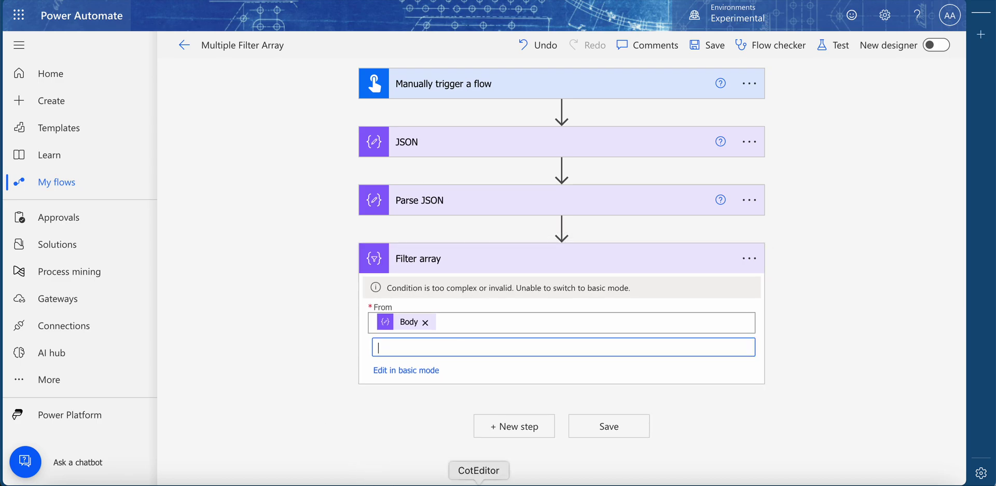
left_click(478, 483)
left_click(348, 105)
key("Return")
key("super+v")
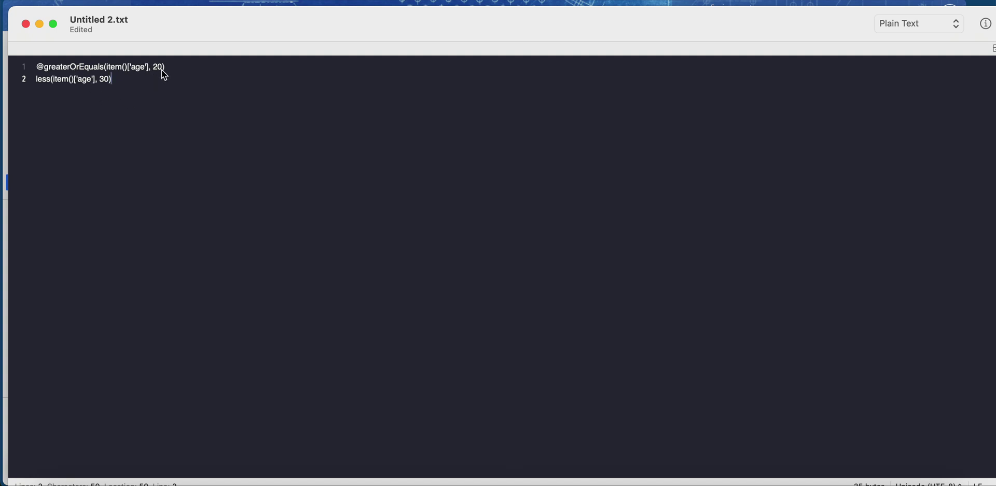
key("Return")
key("Return")
type("@and(")
mouse_move(45, 71)
left_mouse_down()
mouse_move(174, 68)
mouse_move(43, 70)
left_mouse_up()
left_click(172, 71)
left_click(68, 69)
left_click_drag(42, 67, 165, 71)
key("super+c")
left_click(83, 104)
key("super+v")
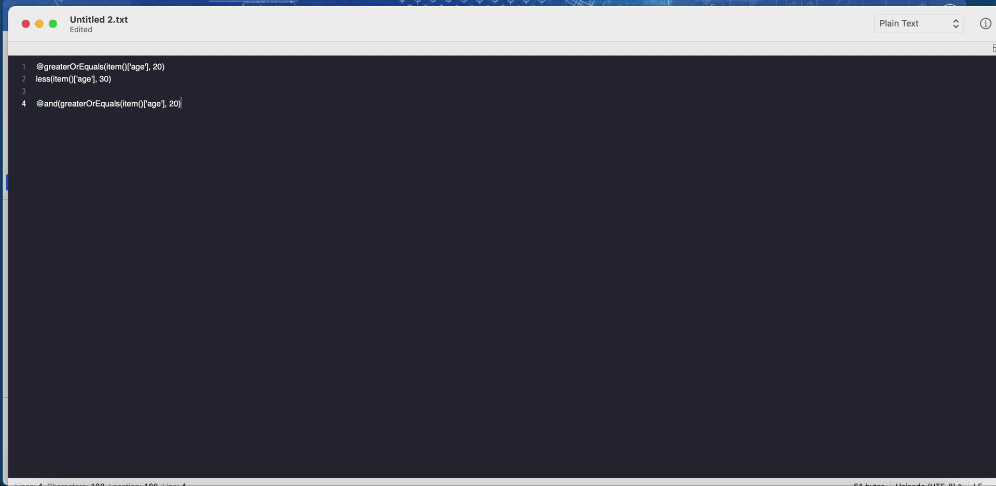
type(",")
- Add the less-than-30 age condition and closing parenthesis, then select the whole line-4 expression
left_click_drag(116, 80, 35, 79)
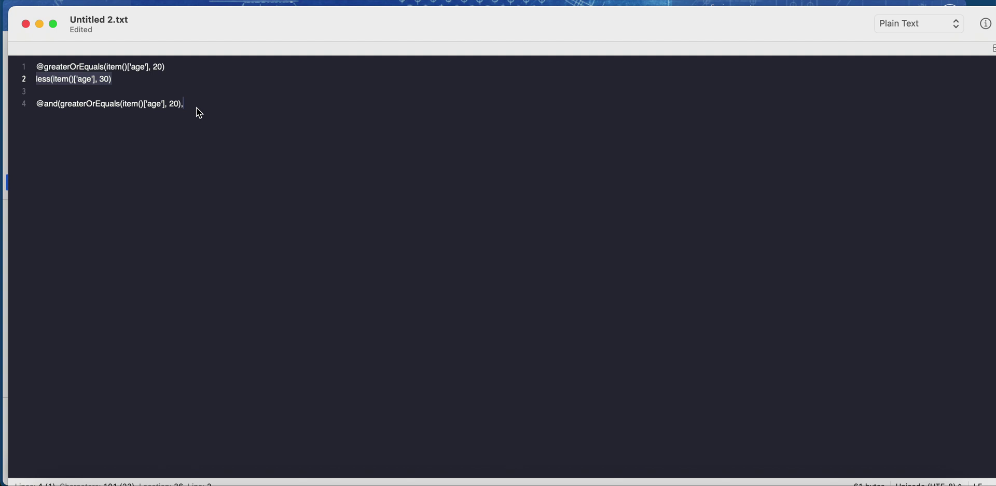
key("super+v")
type(")")
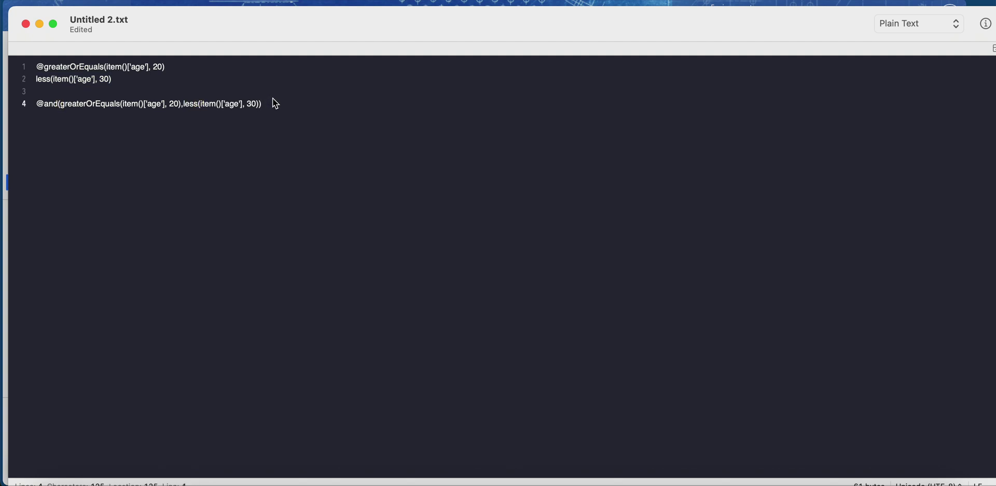
left_click(267, 106)
left_click_drag(269, 100, 35, 107)
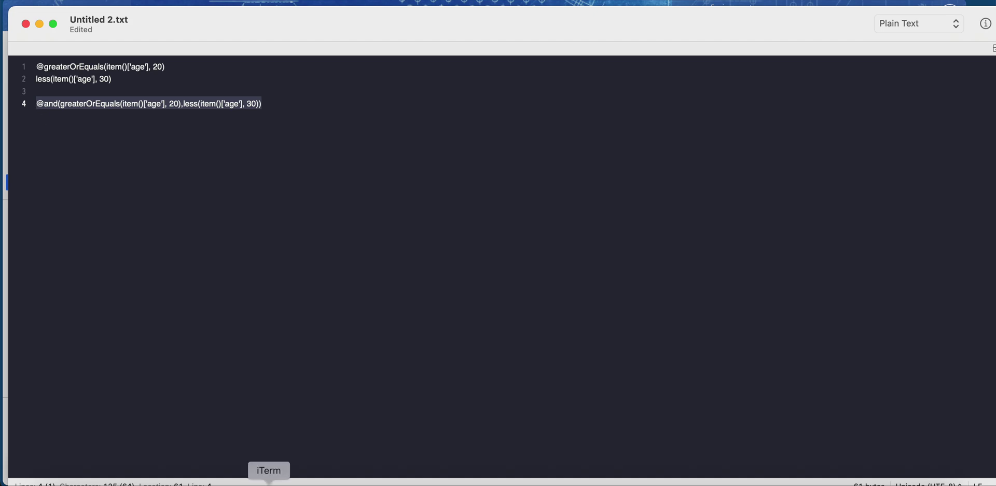
key("super+c")
left_click(226, 481)
left_click(443, 347)
key("super+v")
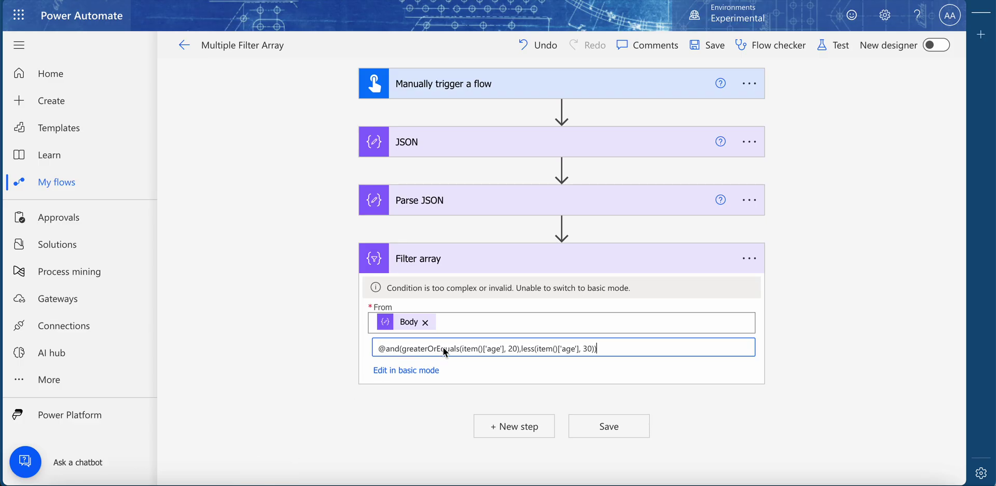
- Save the flow and test-run it manually, closing the run panel once it starts
left_click(829, 46)
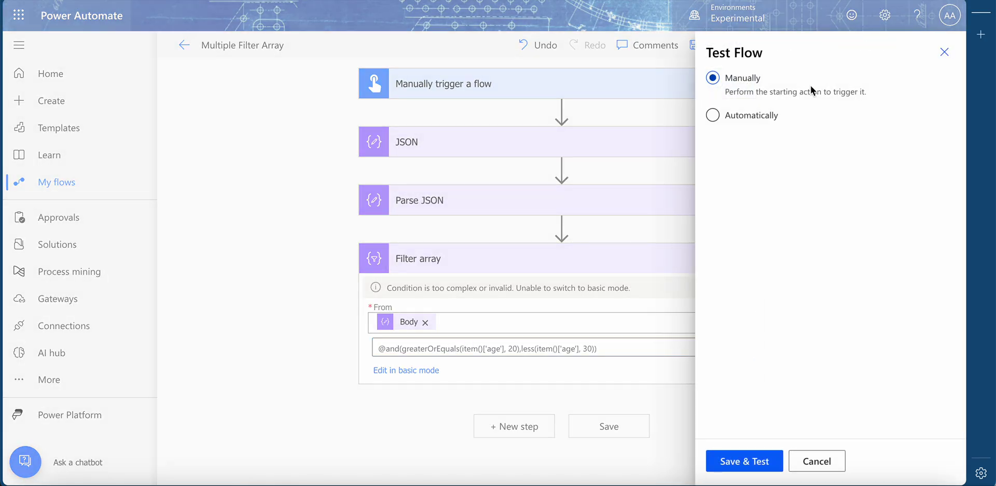
left_click(743, 461)
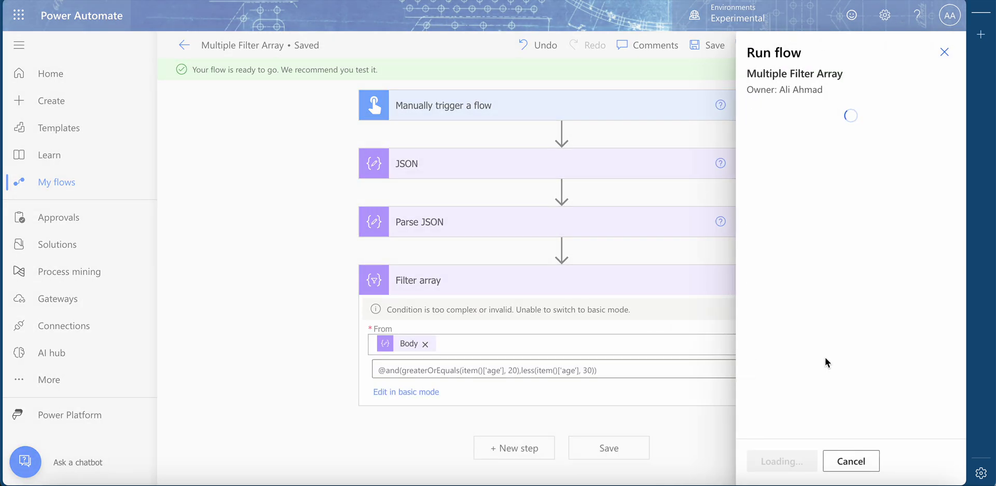
left_click(778, 469)
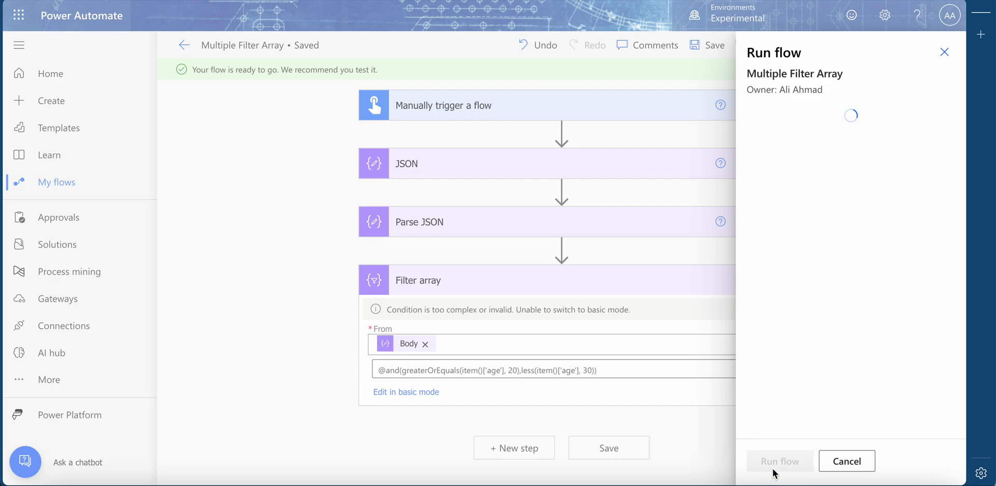
left_click(773, 461)
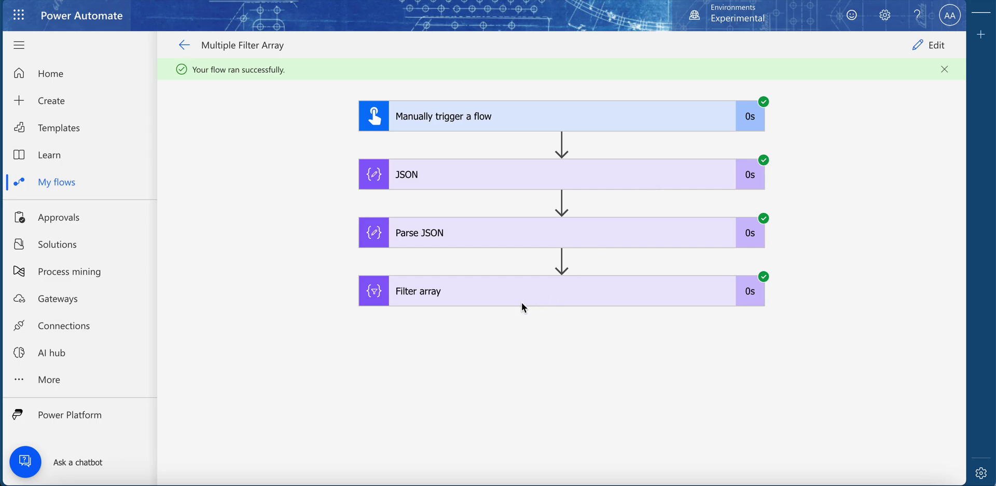
- Expand Filter array's run results and scroll its inputs and outputs, showing only records aged 25 and 28
left_click(522, 303)
scroll(280, 348, "down", 5)
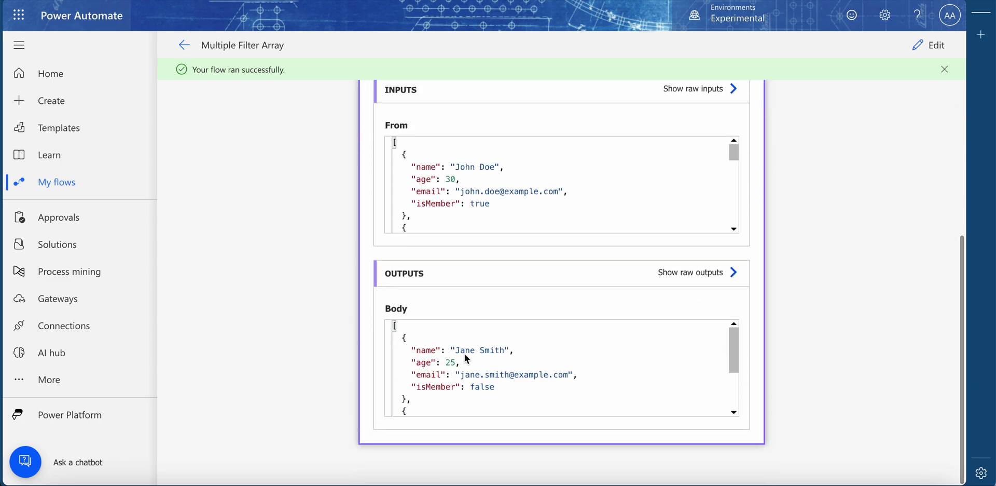
scroll(465, 355, "down", 3)
scroll(465, 354, "up", 3)
scroll(465, 354, "down", 3)
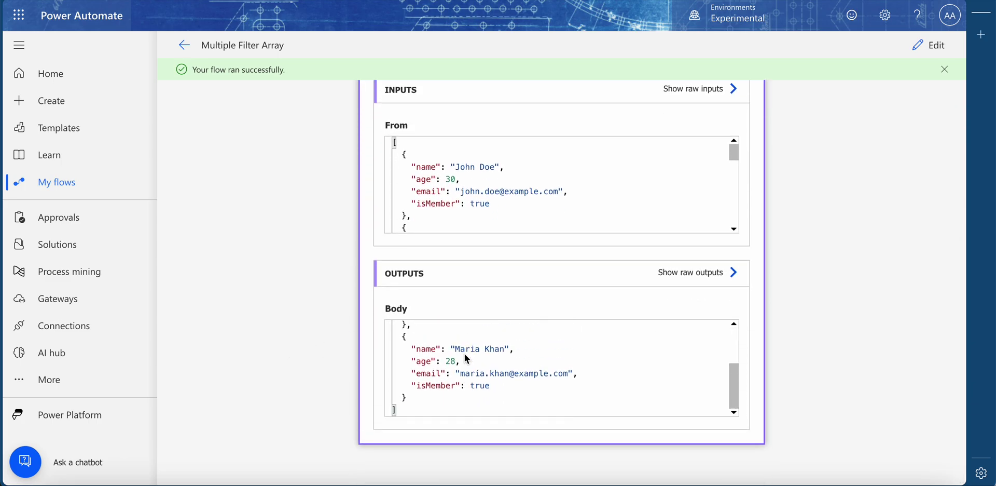
scroll(465, 354, "up", 2)
scroll(465, 353, "up", 2)
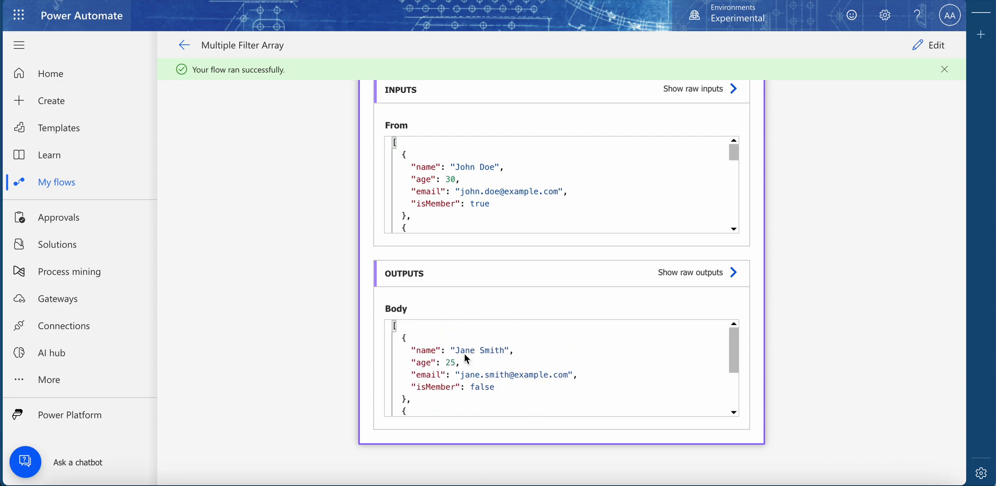
scroll(568, 248, "up", 2)
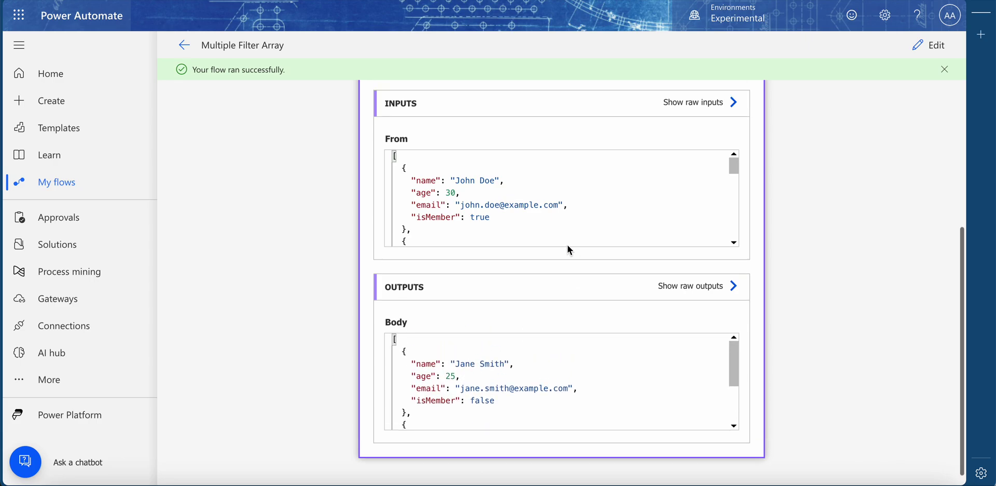
scroll(509, 254, "down", 1)
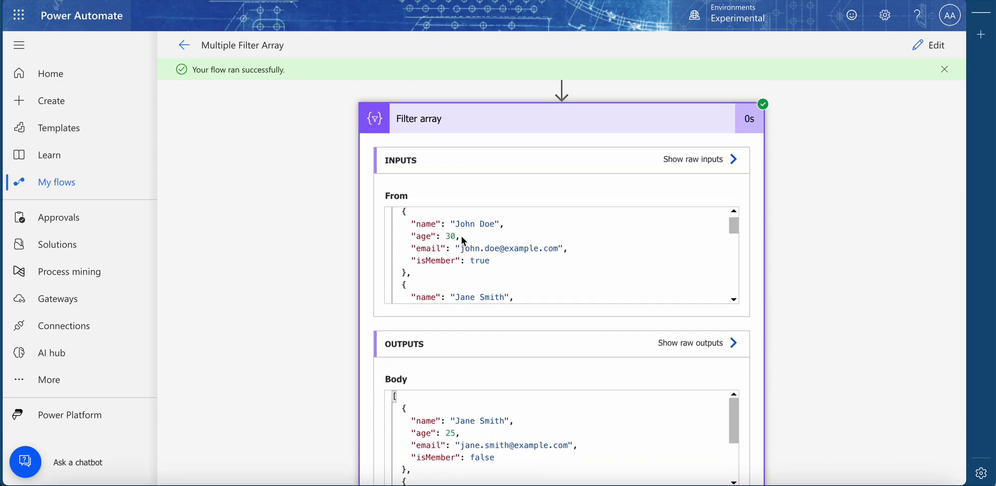
scroll(483, 260, "down", 2)
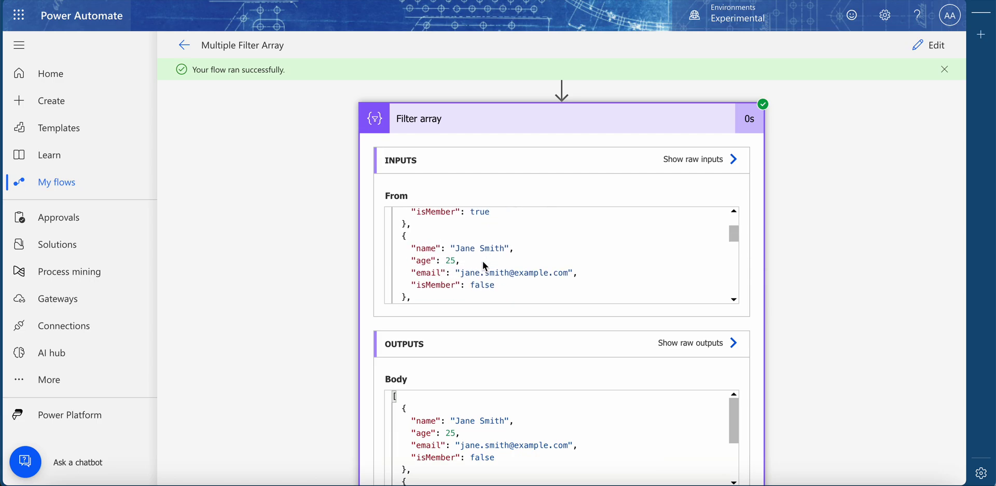
- Clear the Filter array condition and rebuild it in basic mode as name contains 'Ali'
left_click(922, 48)
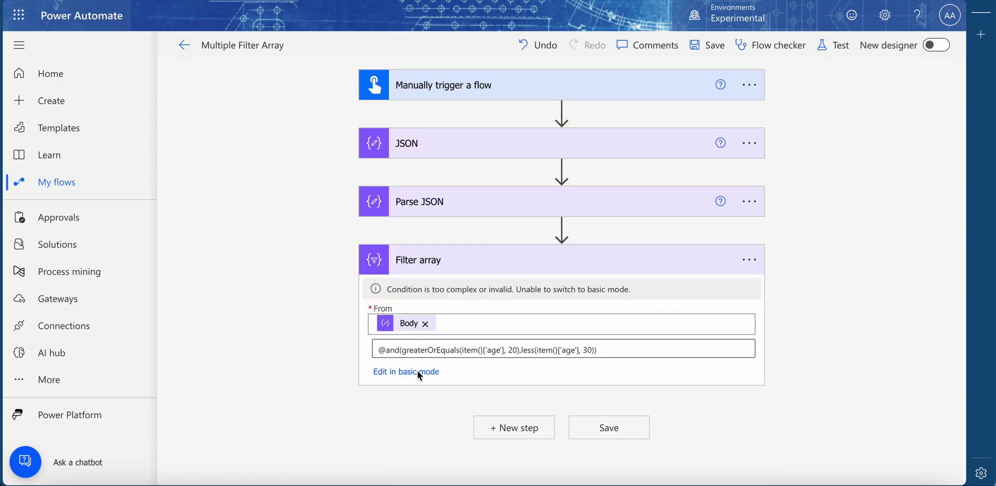
triple_click(610, 353)
key("BackSpace")
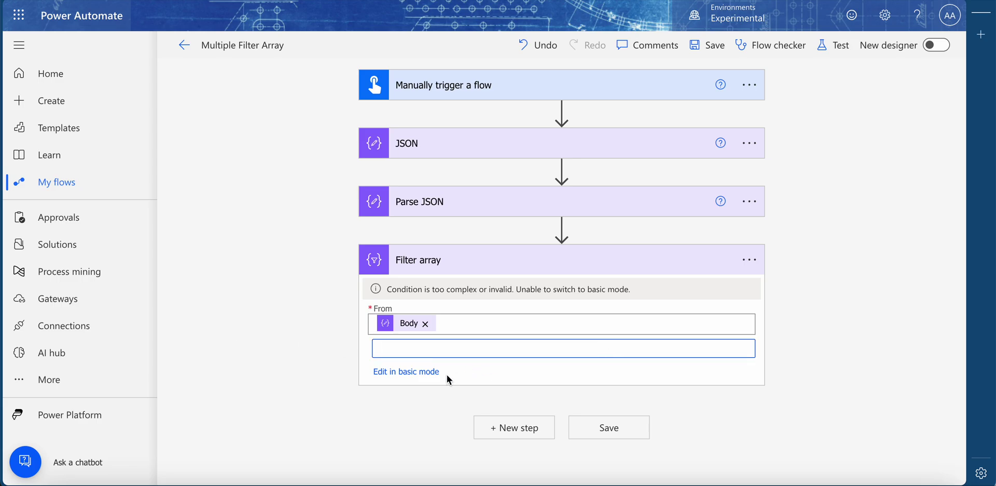
left_click(432, 373)
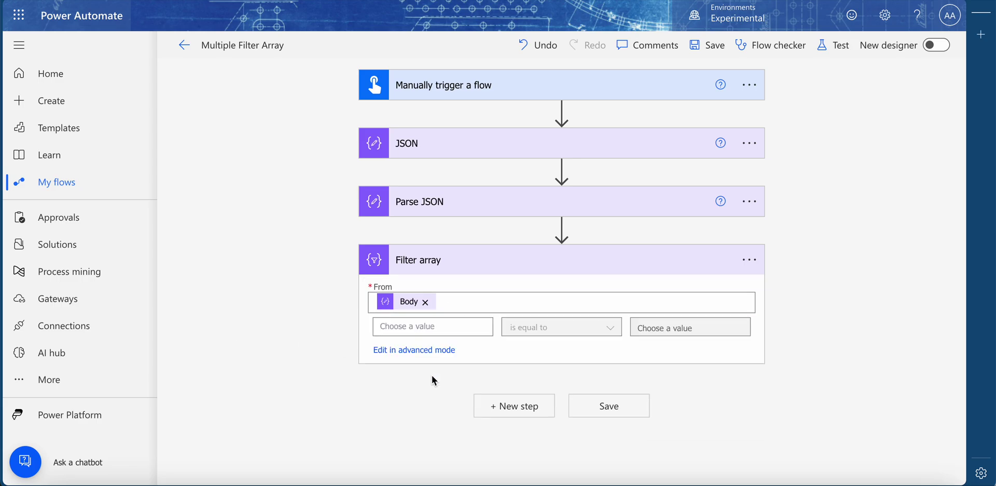
left_click(437, 327)
scroll(602, 323, "down", 2)
left_click(593, 341)
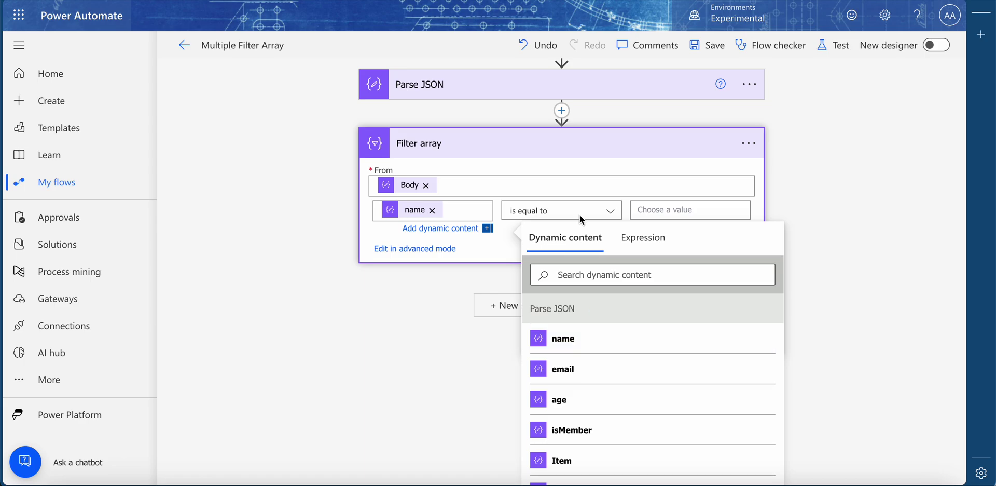
left_click(580, 214)
left_click(646, 206)
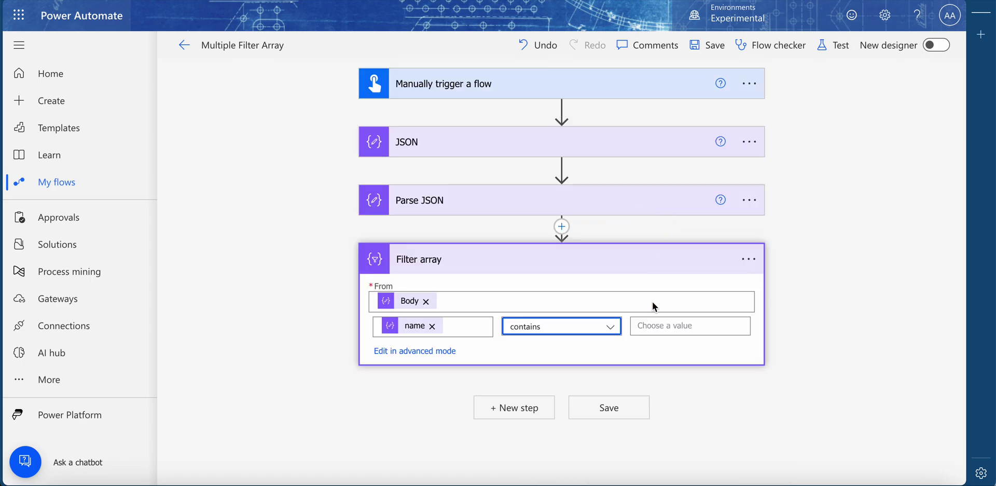
left_click(649, 322)
type("Ali")
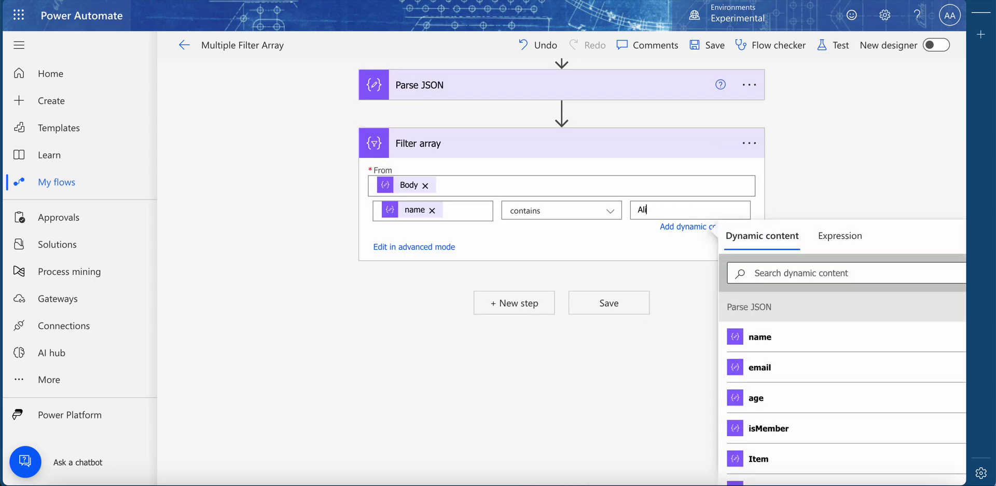
- Copy the generated contains(item()['name'], 'Ali') expression into the CotEditor notes
left_click(391, 246)
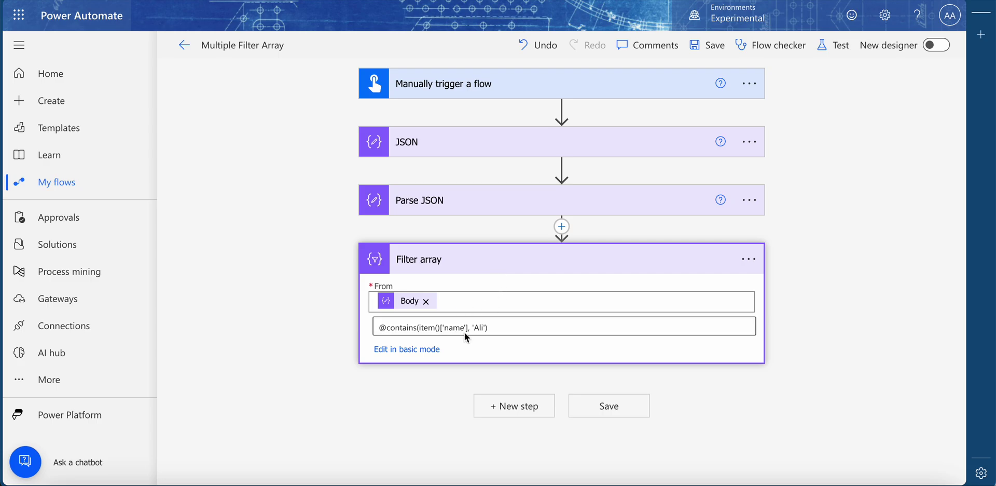
left_click_drag(492, 326, 395, 327)
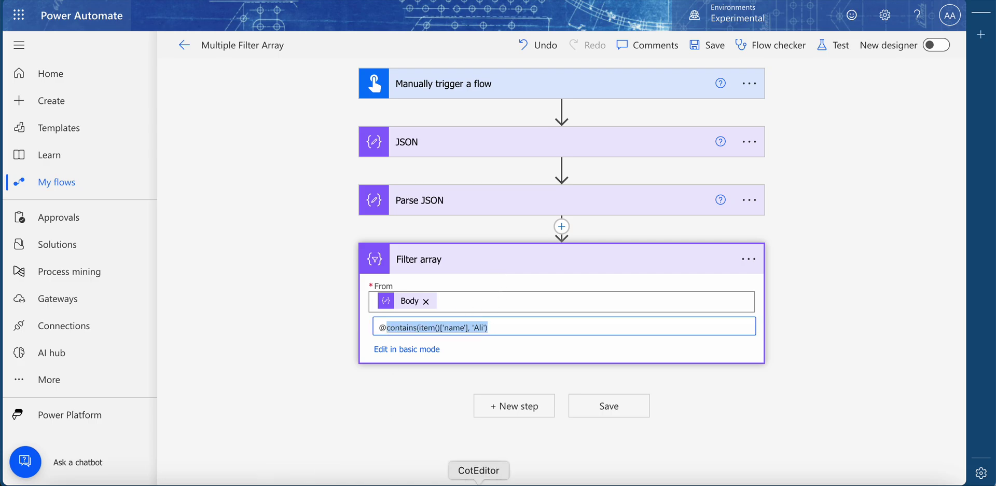
left_click(474, 482)
key("super+v")
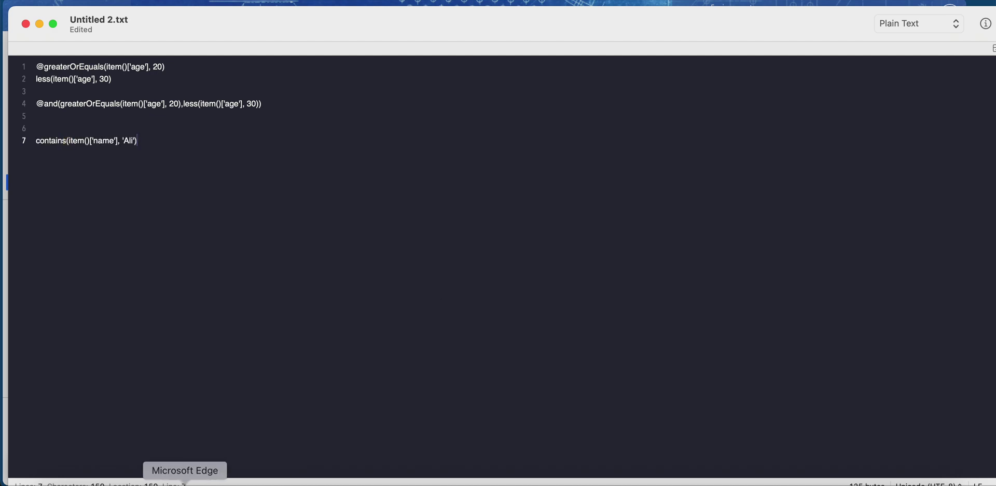
left_click(227, 481)
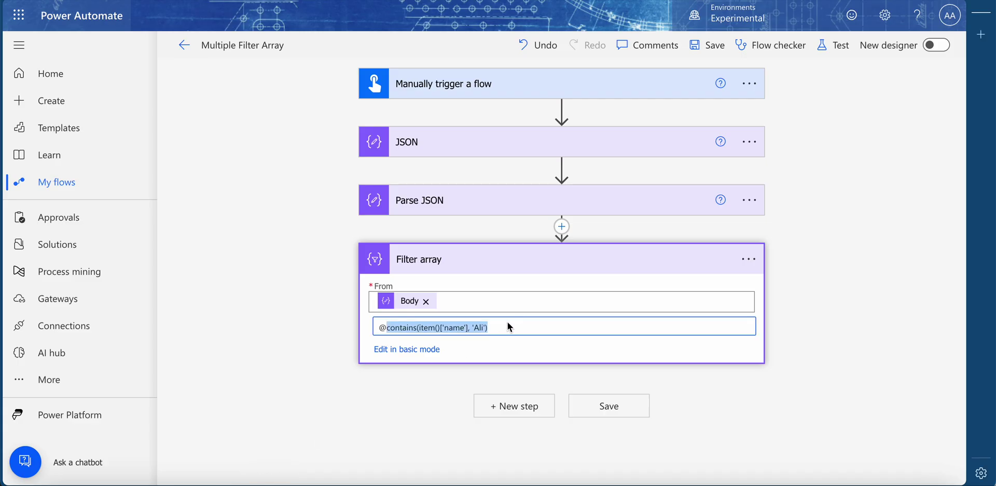
left_click(431, 349)
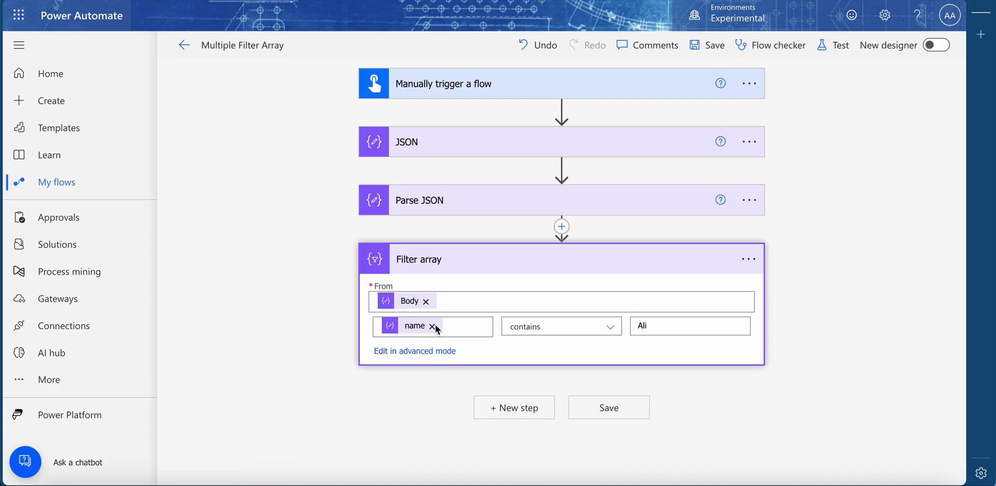
left_click(436, 327)
scroll(586, 410, "down", 2)
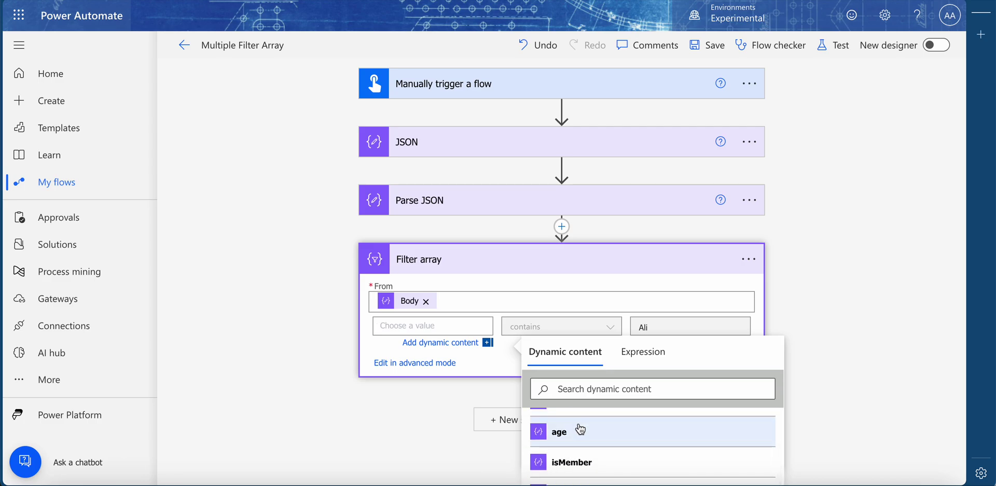
left_click(580, 430)
left_click(603, 327)
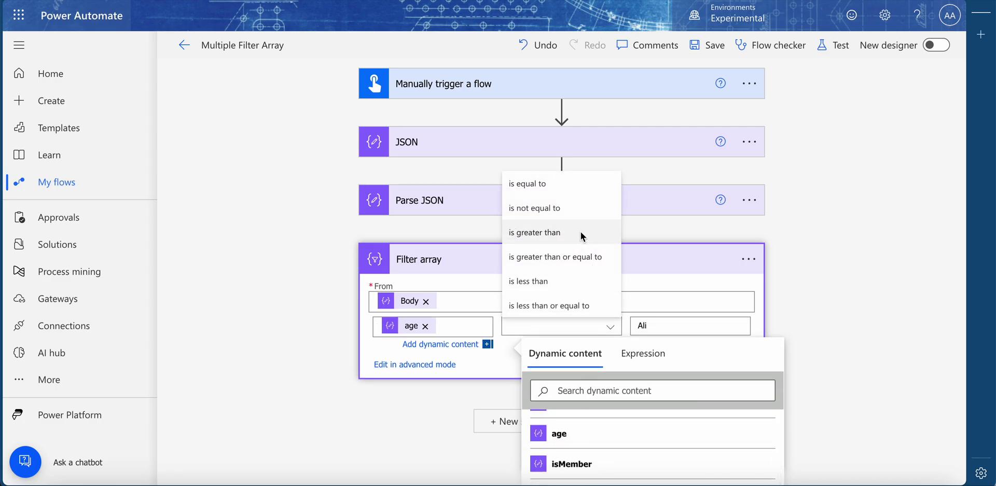
left_click(581, 232)
left_click(667, 329)
left_click_drag(667, 329, 608, 330)
type("3")
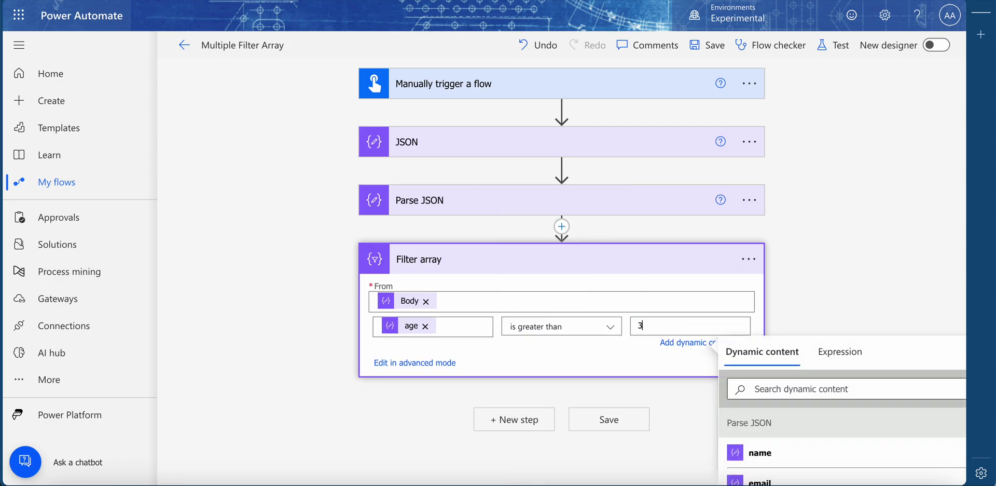
type("0")
left_click(418, 363)
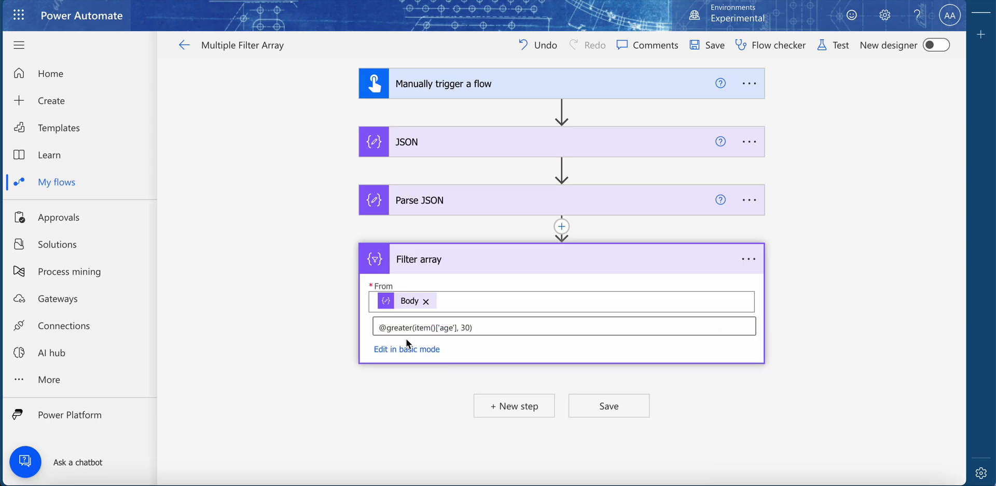
left_click_drag(385, 329, 484, 329)
key("super+c")
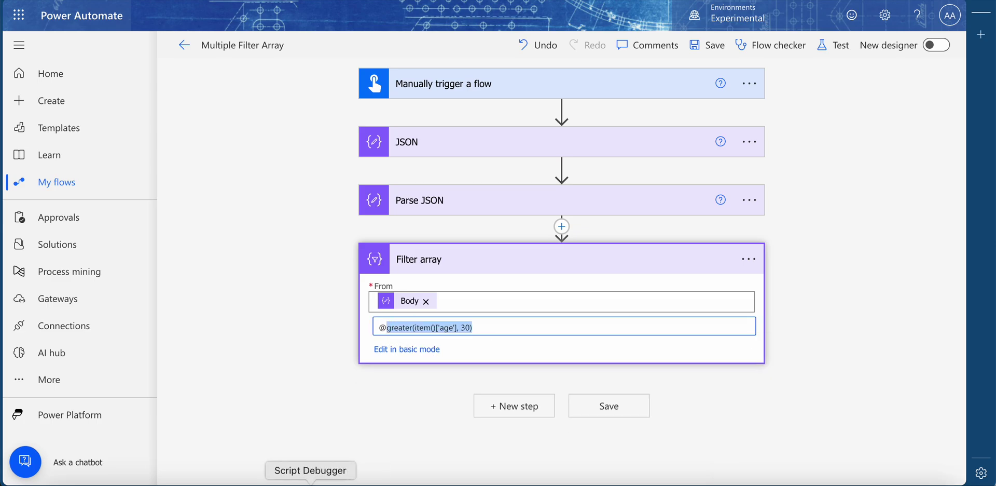
left_click(479, 485)
key("Return")
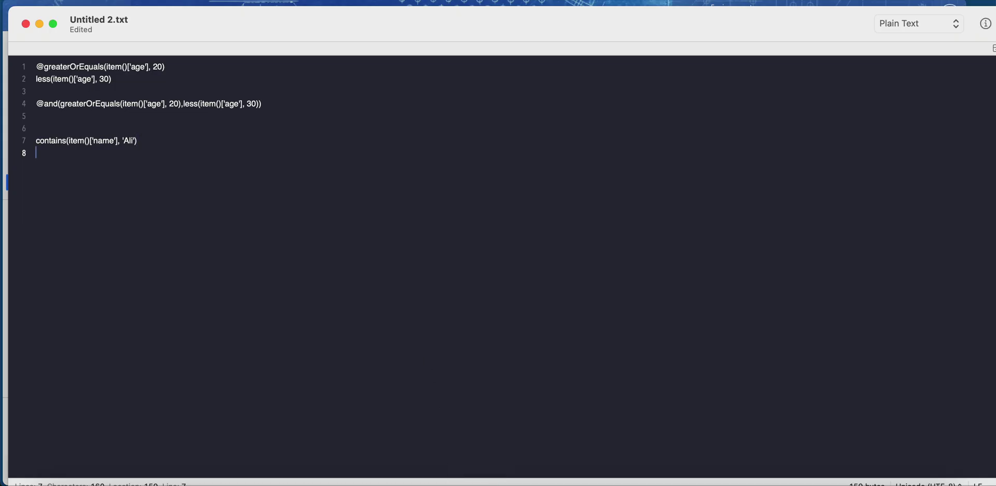
key("super+v")
key("Return")
key("Return")
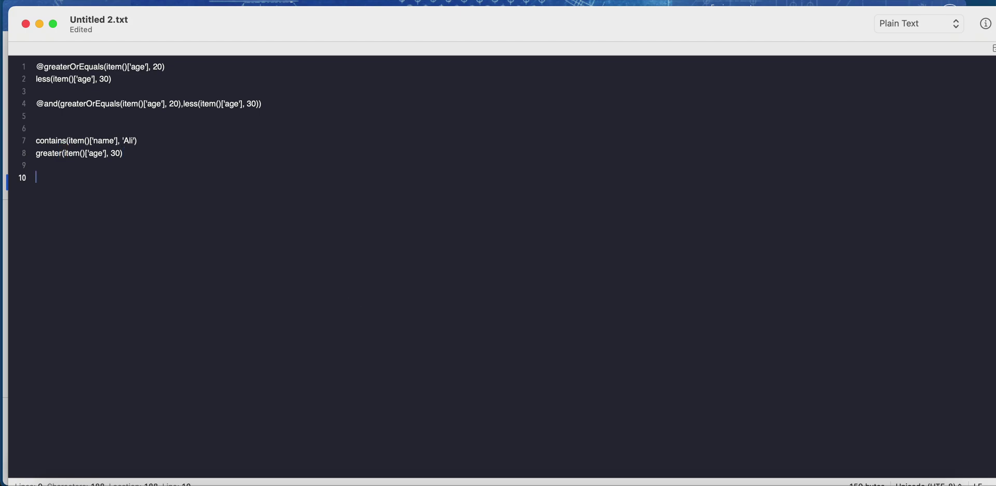
type("@and(")
left_click_drag(142, 139, 29, 143)
key("super+c")
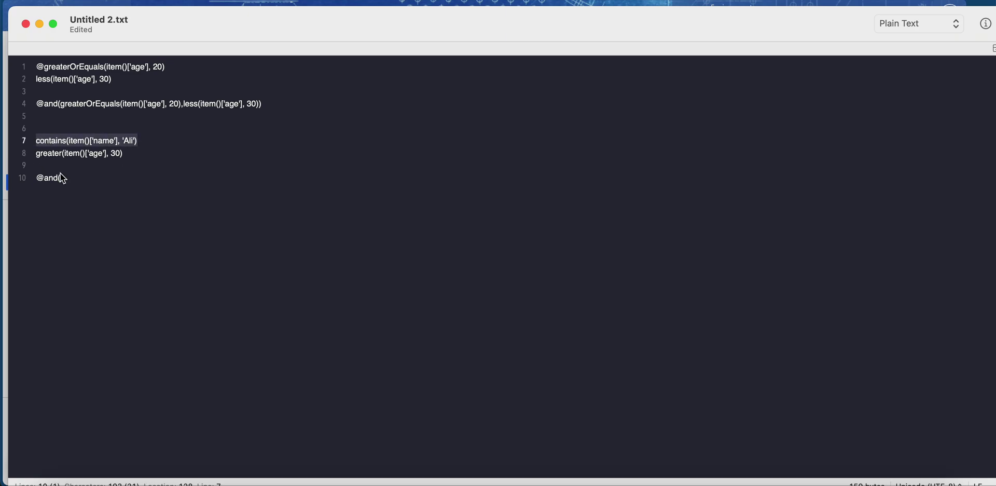
left_click(72, 185)
key("super+v")
type(",")
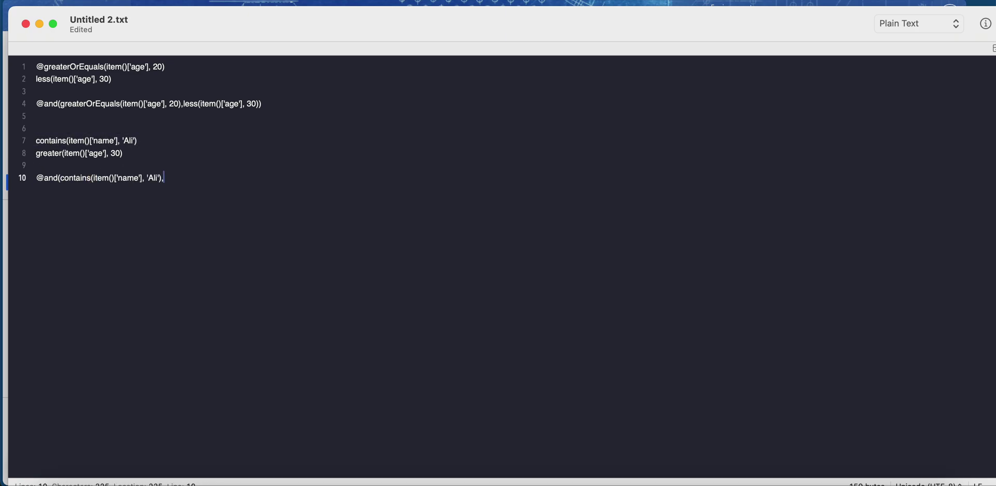
- Append the age greater-than-30 condition and closing parenthesis, then select the finished line 10
left_click_drag(125, 155, 24, 155)
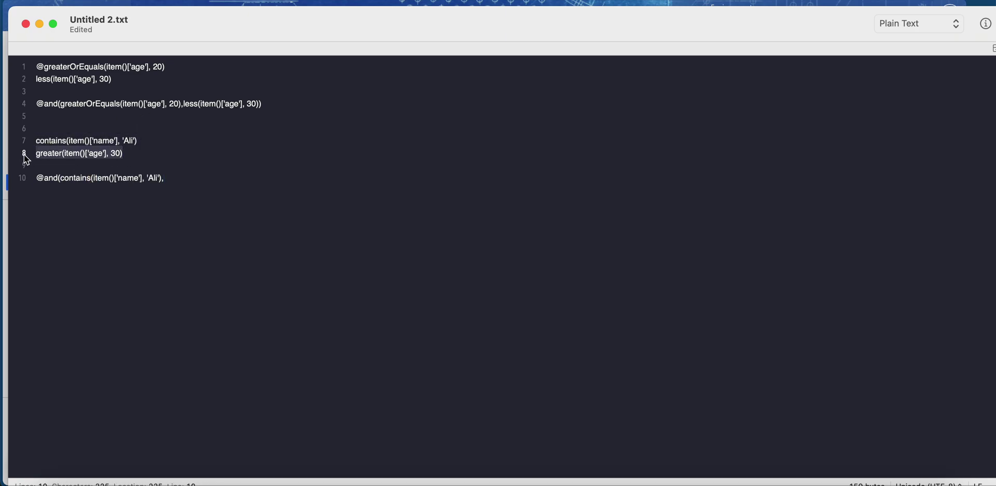
key("super+c")
left_click(201, 184)
key("super+v")
type(")")
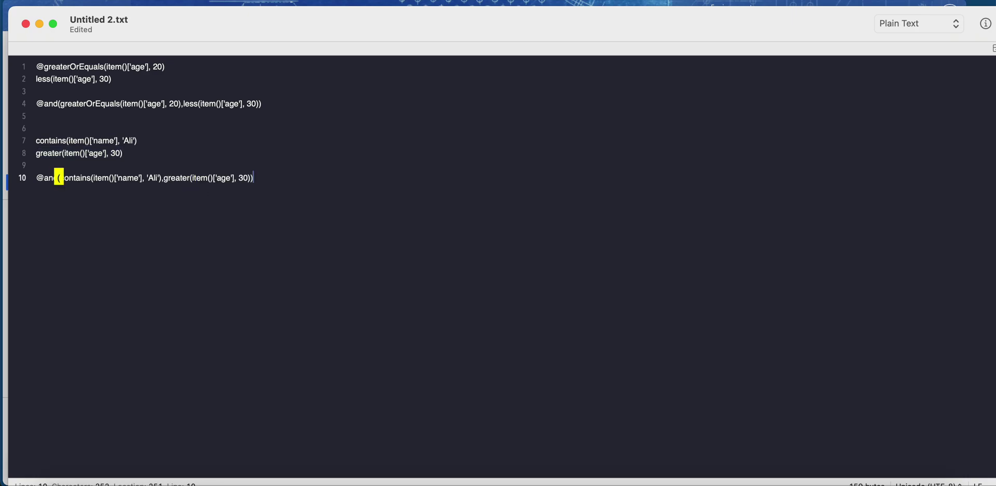
left_click_drag(264, 179, 35, 178)
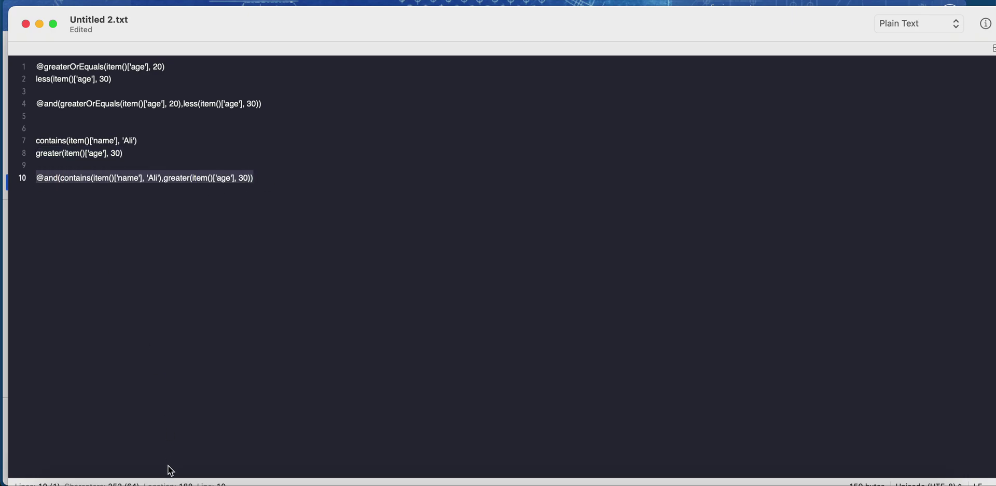
left_click(258, 474)
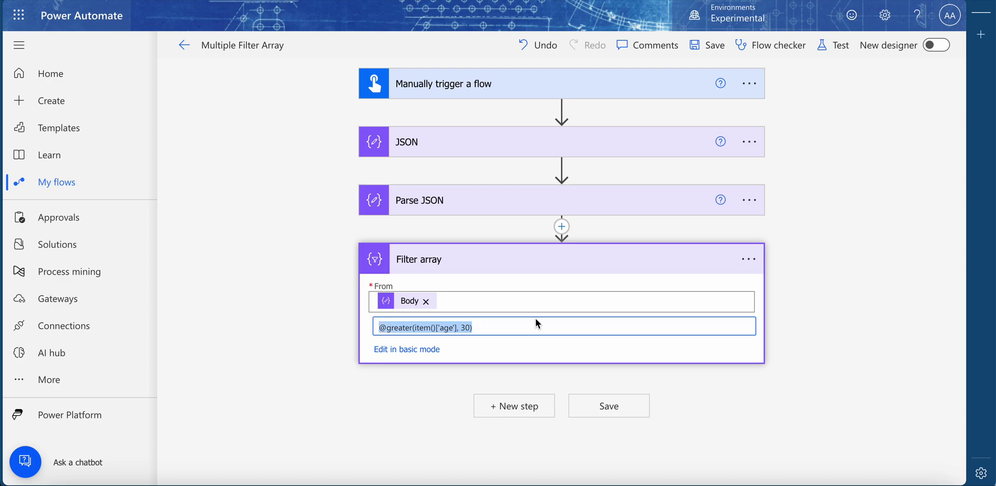
key("super+v")
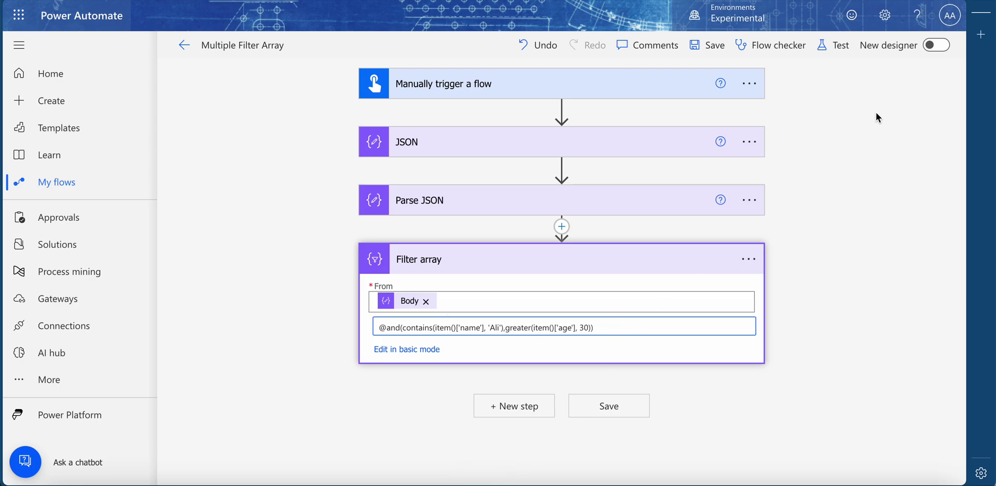
left_click(833, 45)
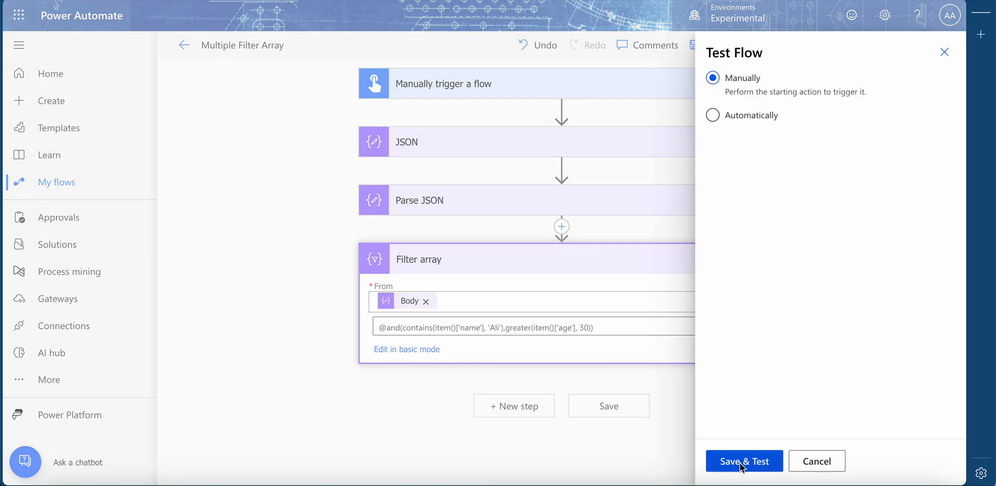
left_click(743, 463)
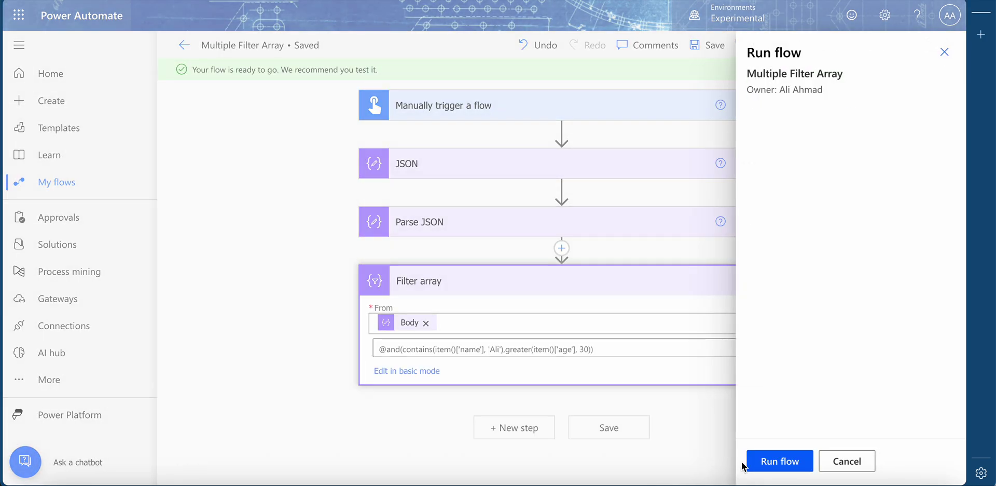
left_click(770, 460)
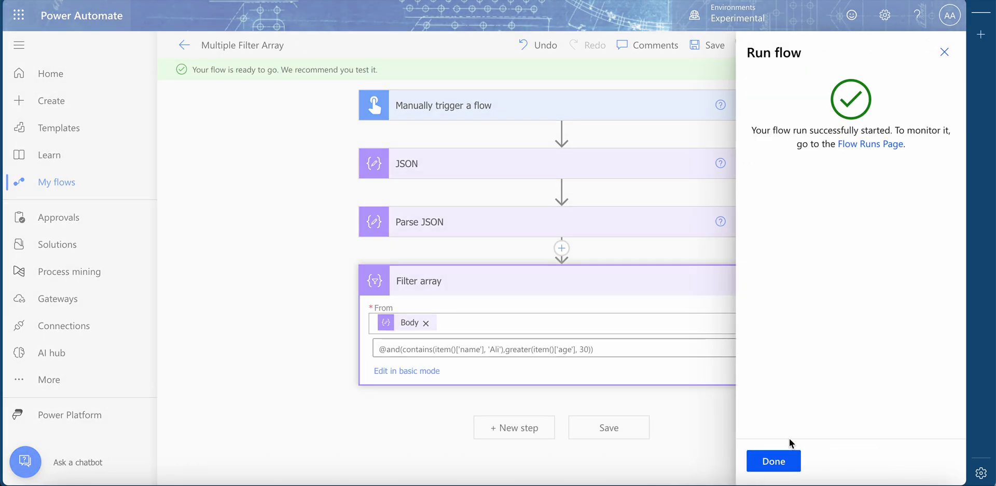
left_click(776, 461)
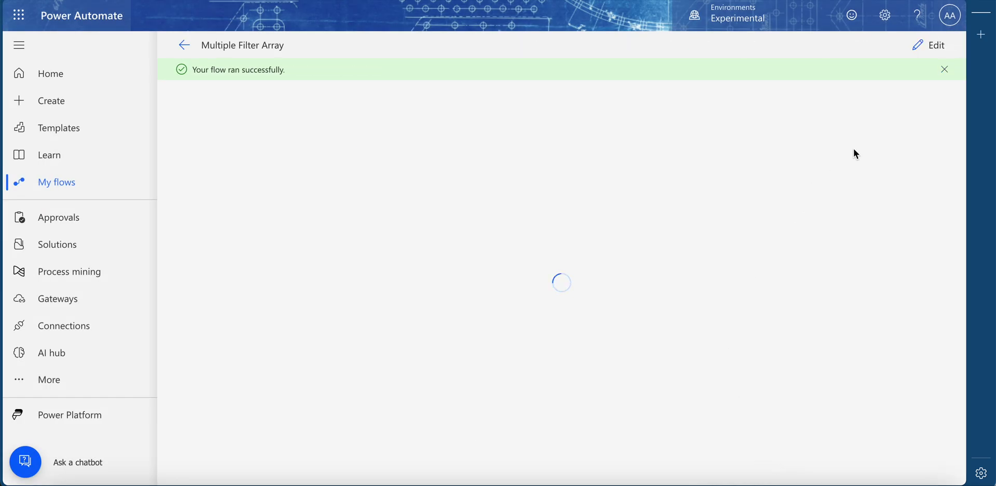
- Check the Filter array run output, which holds only the record aged 35
left_click(945, 69)
left_click(560, 273)
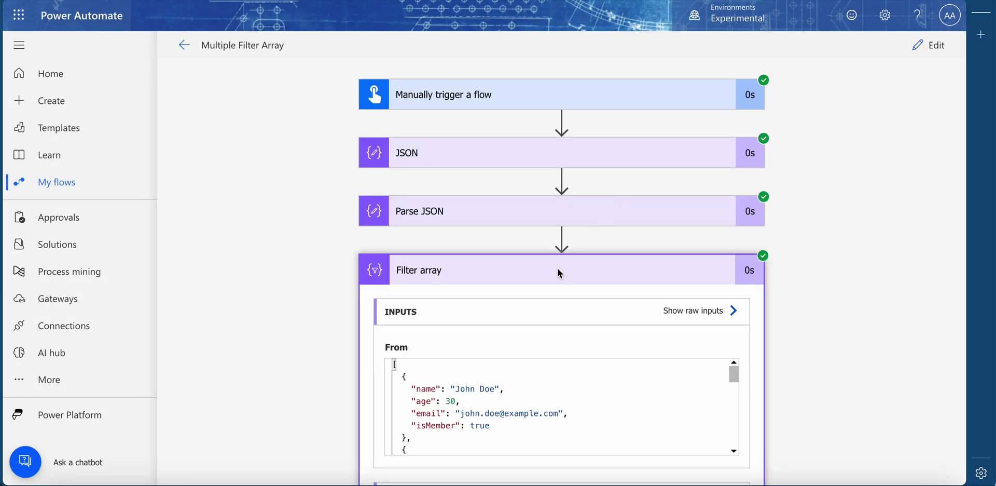
scroll(451, 387, "down", 3)
scroll(348, 378, "down", 3)
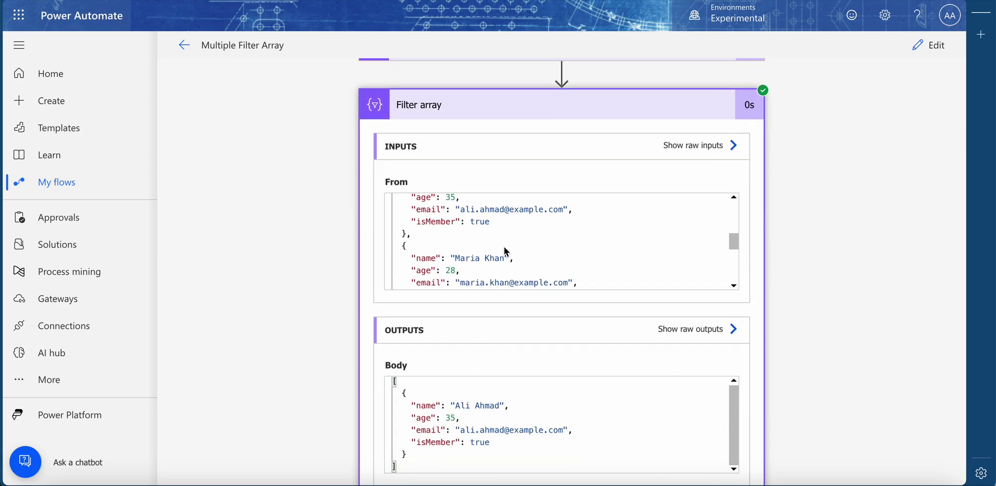
scroll(503, 247, "up", 5)
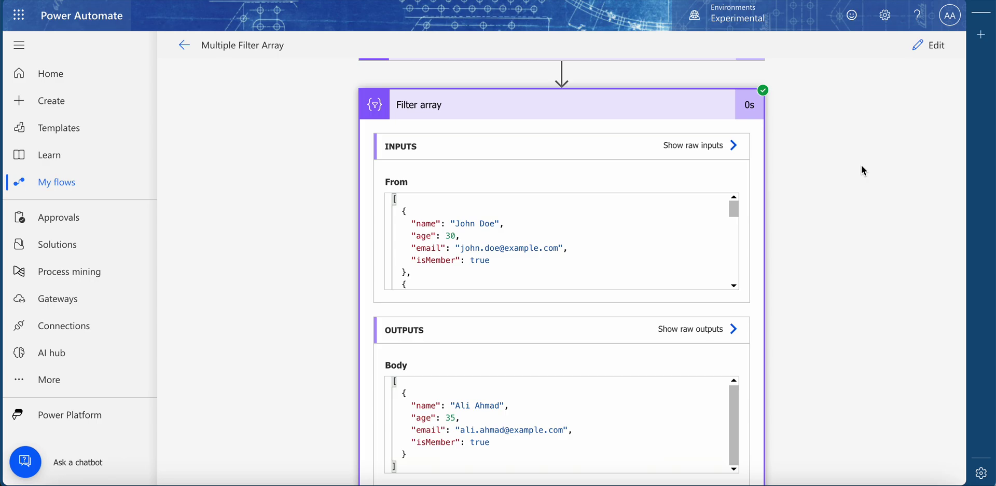
- Change the first sample record's name in the JSON step to Ali
left_click(919, 47)
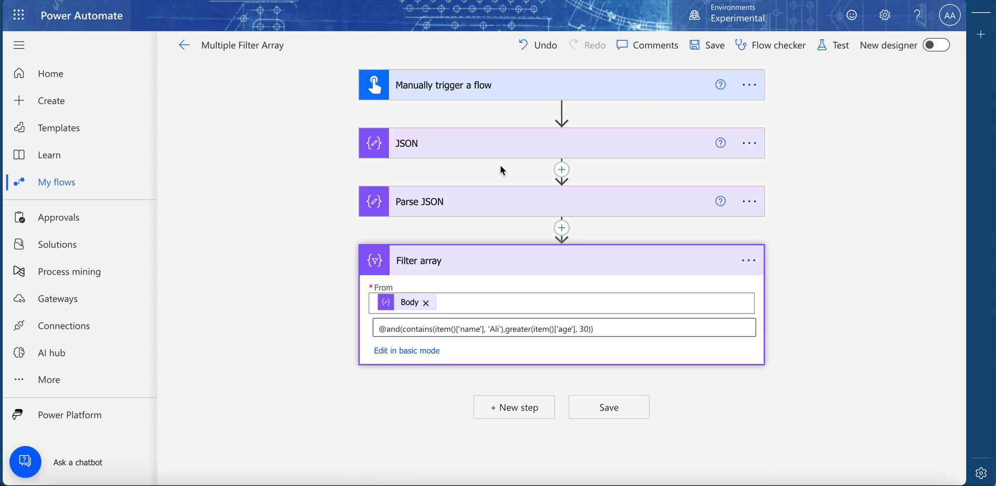
left_click(515, 138)
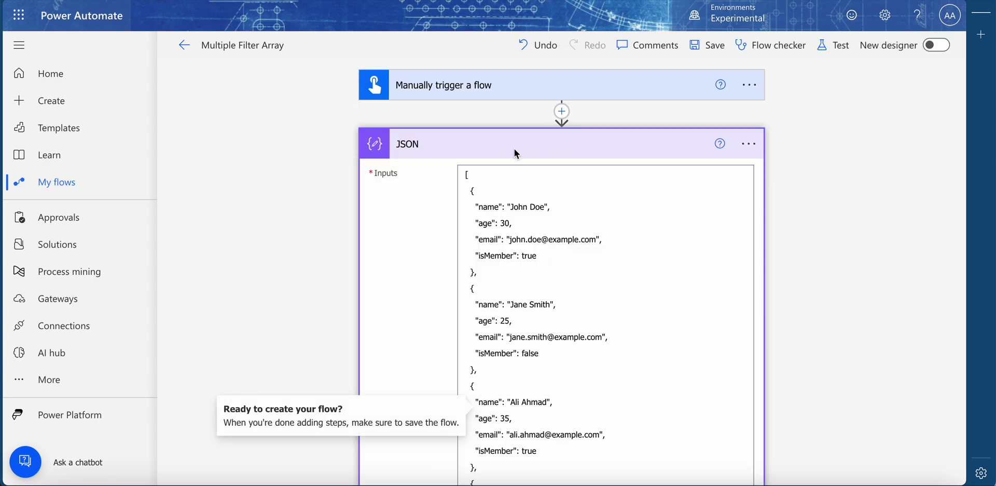
left_click(519, 208)
double_click(519, 207)
type("Ali")
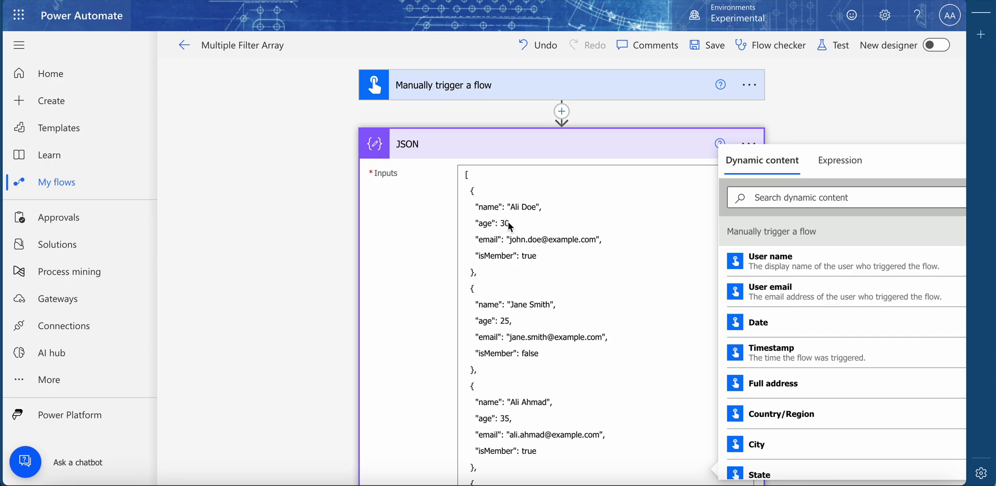
left_click(411, 480)
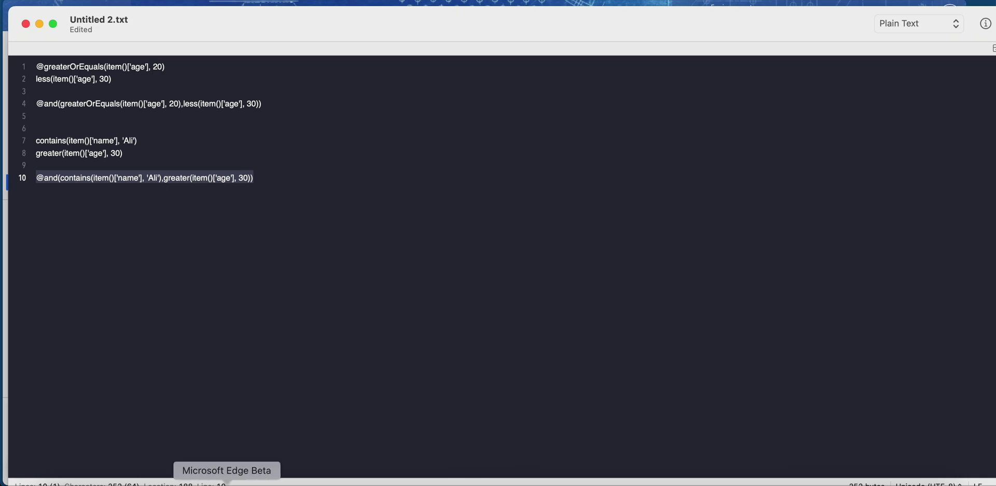
left_click(227, 482)
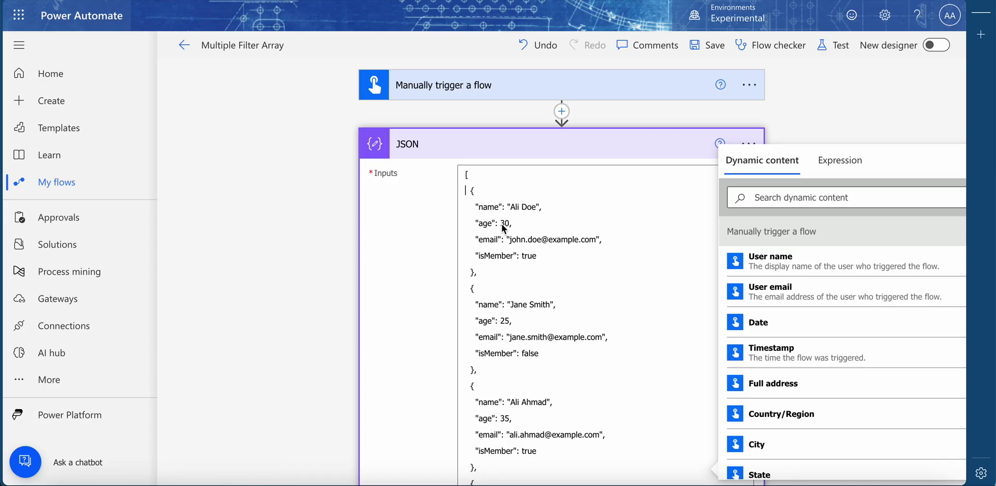
- Save and rerun the test, confirming Filter array still outputs a single record
left_click(822, 53)
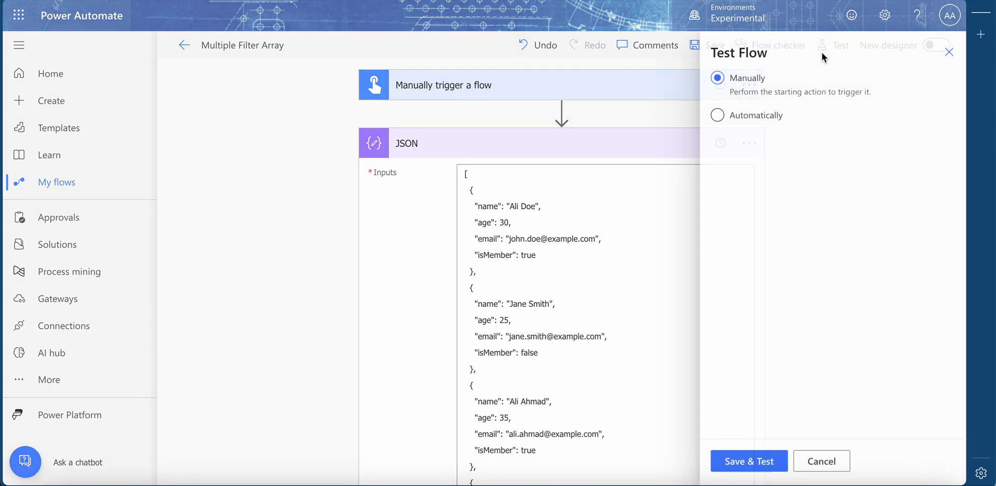
left_click(754, 463)
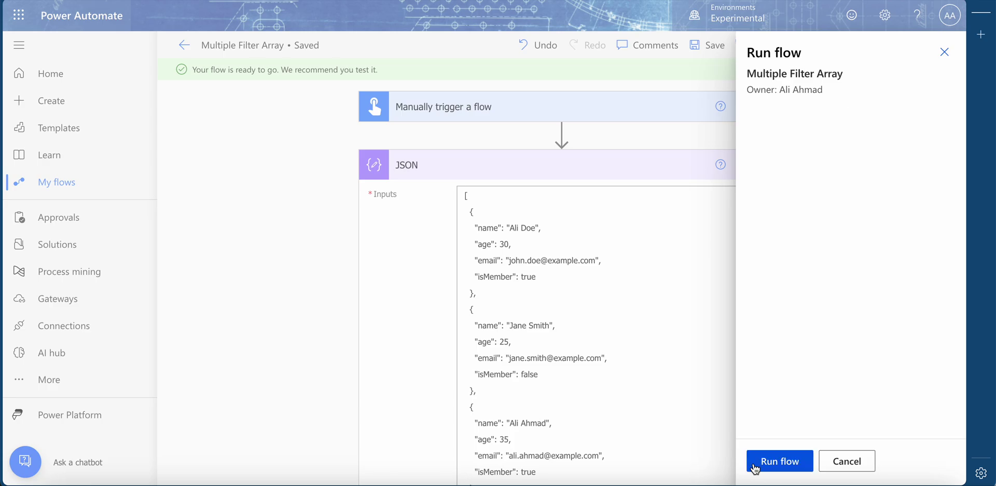
left_click(755, 469)
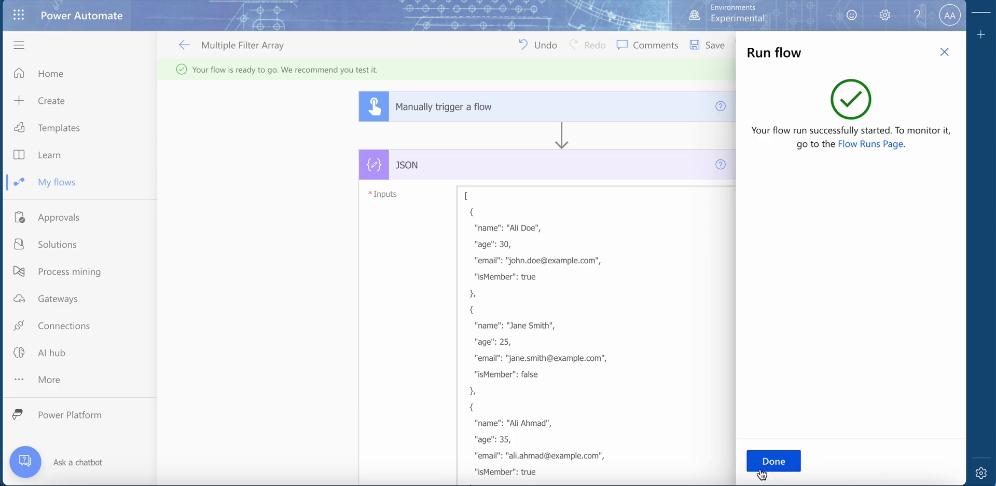
left_click(773, 467)
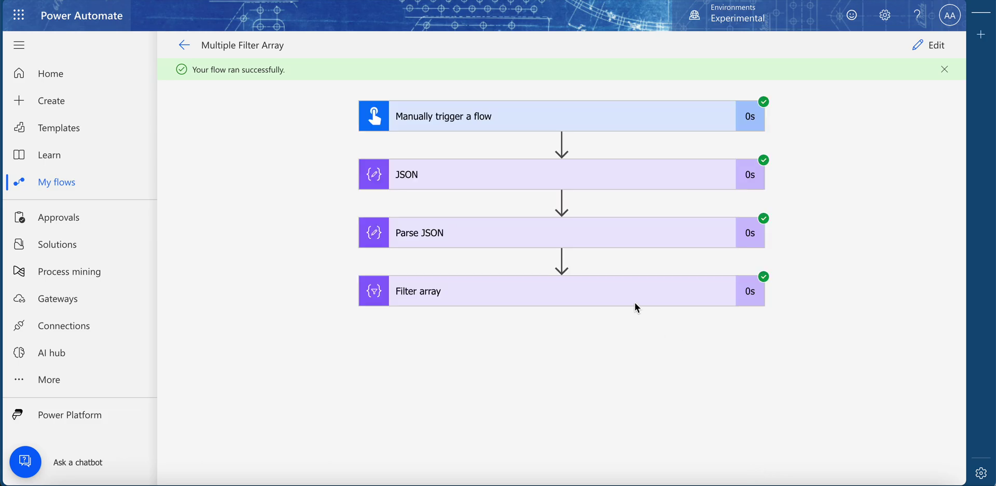
left_click(630, 291)
scroll(787, 328, "down", 5)
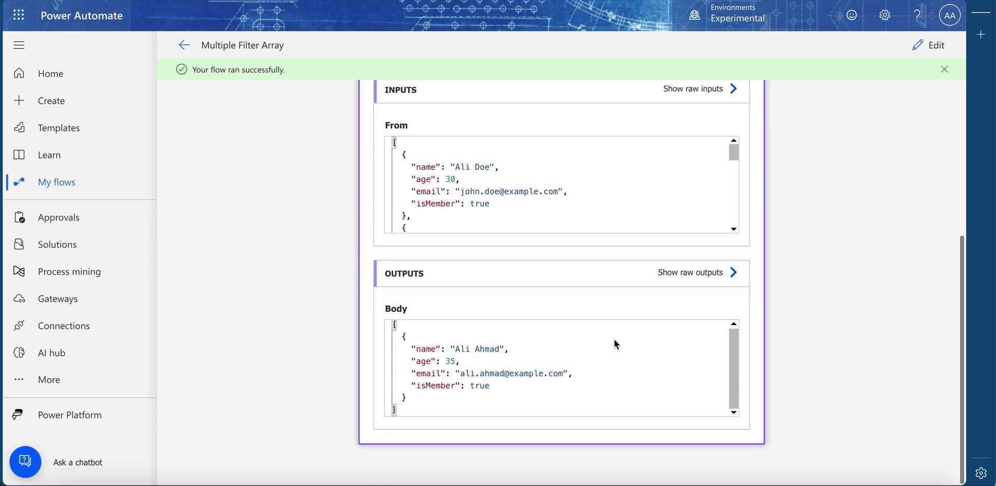
left_click_drag(404, 332, 450, 399)
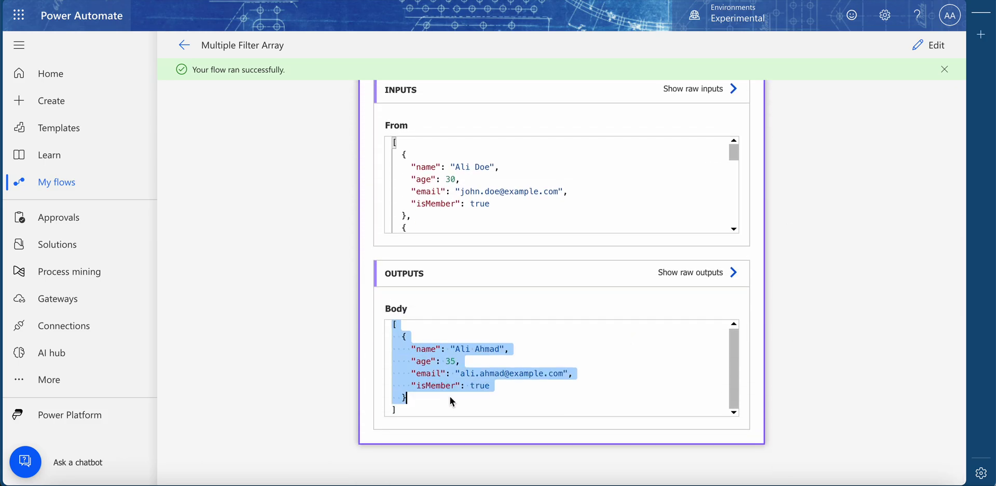
- Change the first sample record's age from 30 to 31
left_click(928, 49)
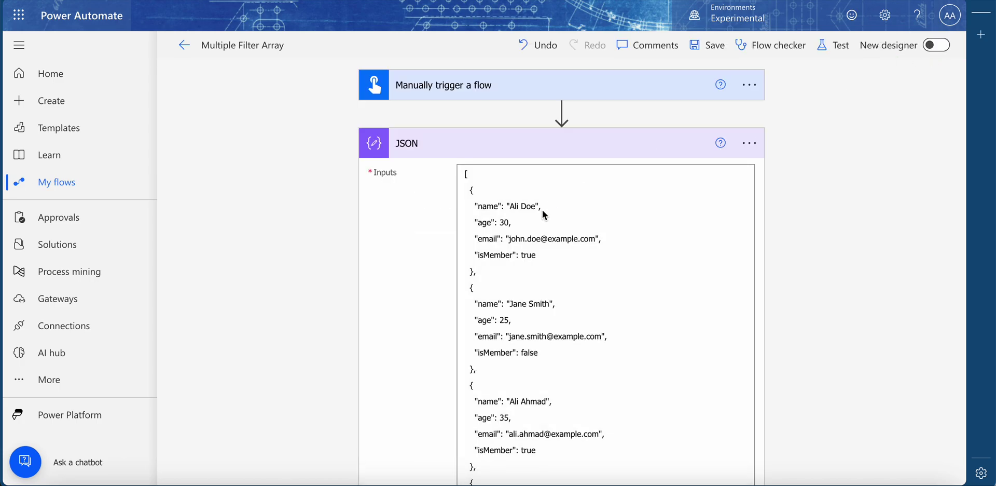
left_click(509, 222)
key("BackSpace")
type("1")
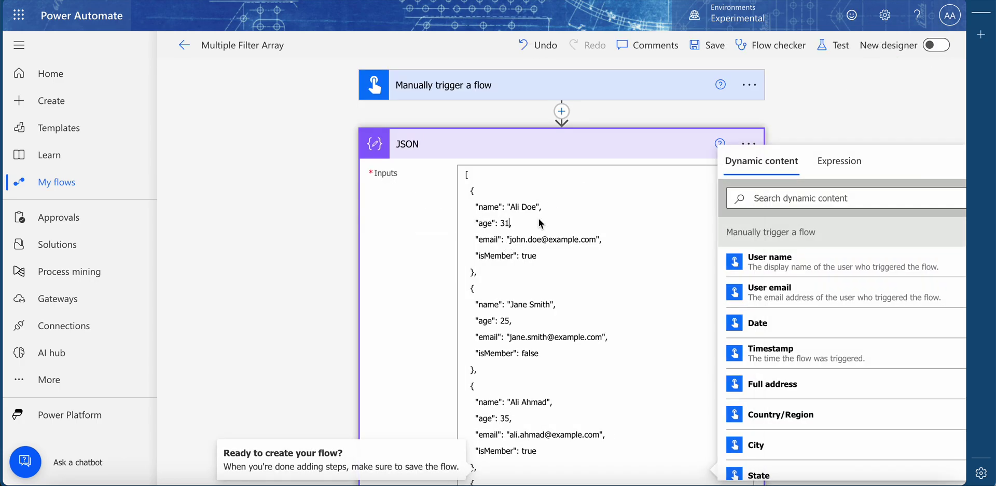
- Save and test the flow again, then inspect the Filter array output
left_click(833, 49)
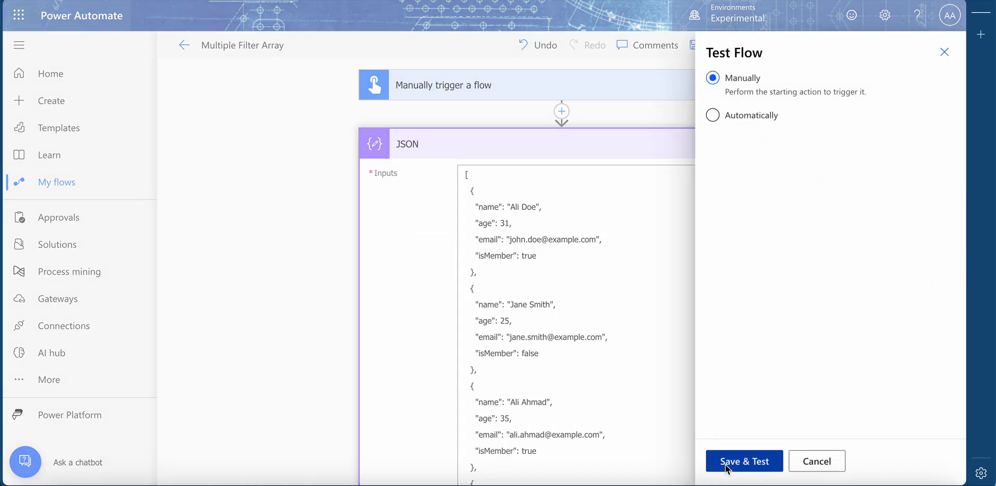
left_click(726, 462)
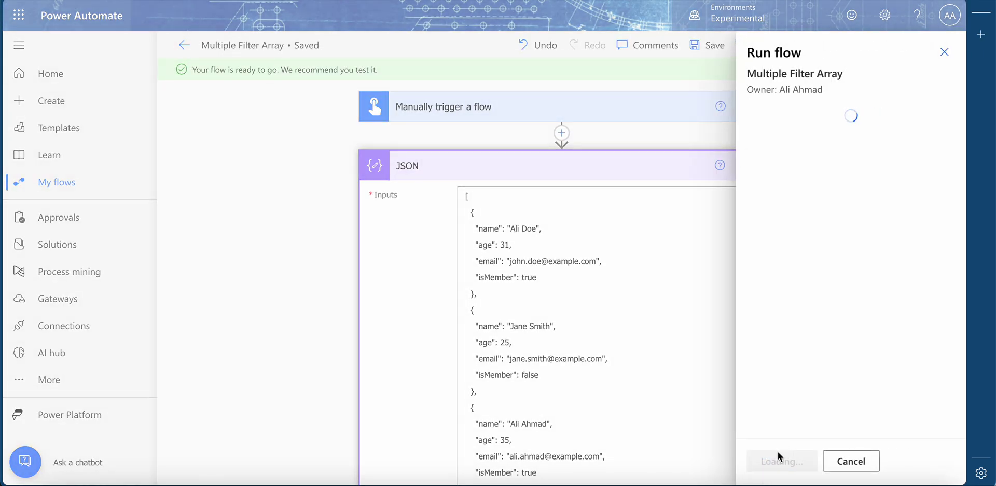
left_click(776, 462)
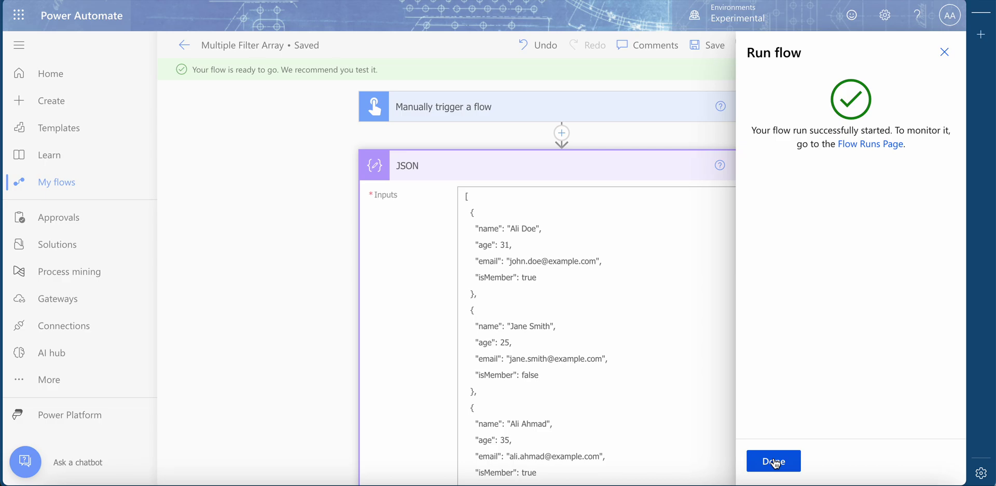
left_click(774, 460)
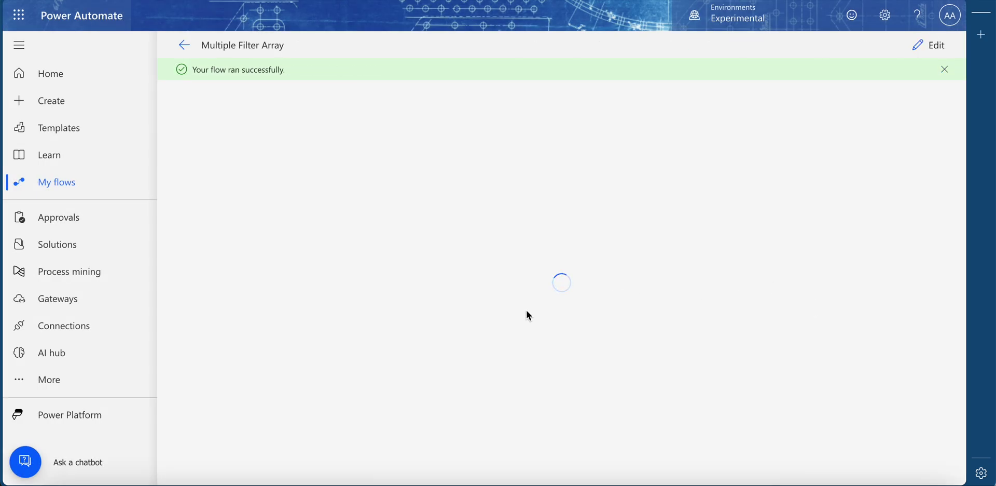
left_click(510, 290)
scroll(394, 322, "down", 5)
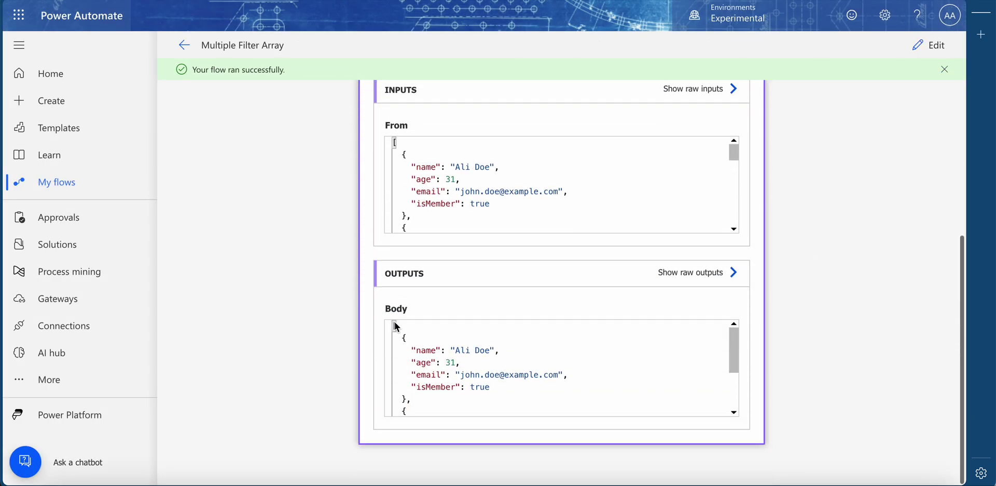
scroll(455, 353, "down", 3)
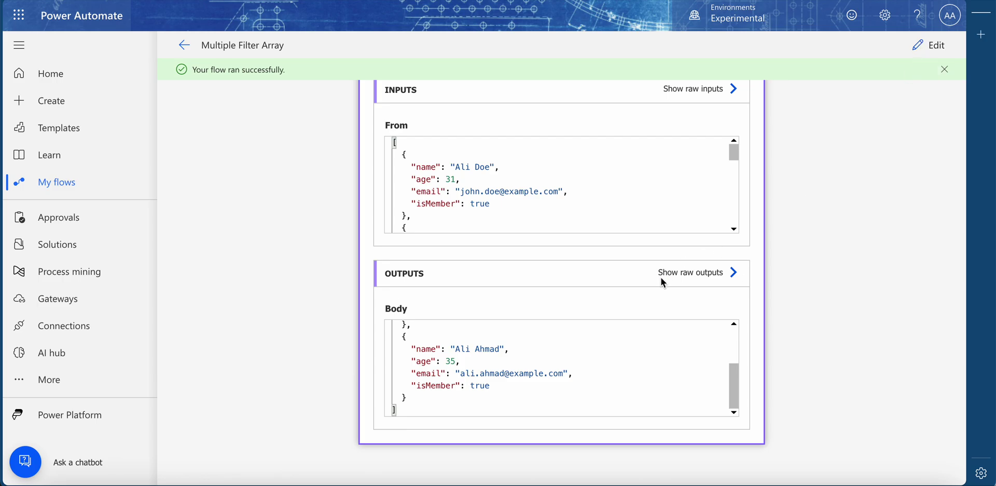
scroll(630, 342, "up", 5)
- Set the first record's isMember value to false in the sample JSON
left_click(916, 47)
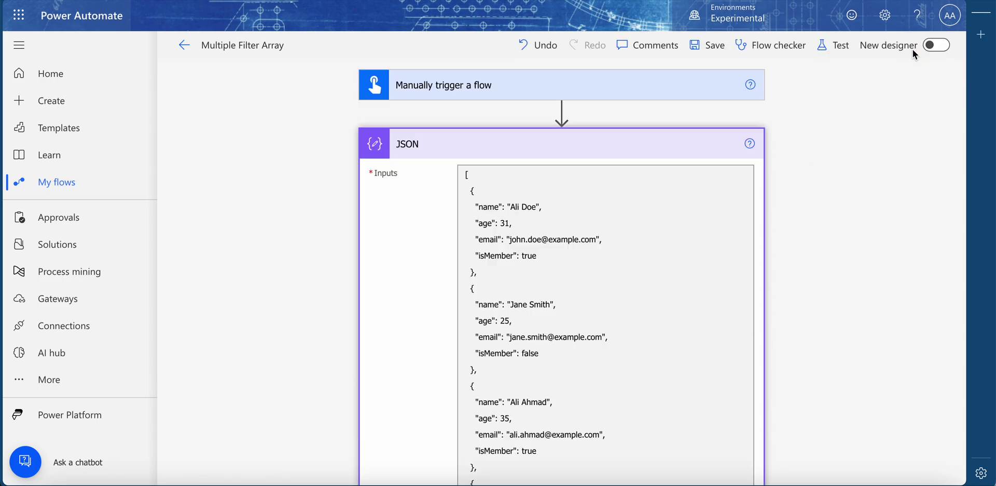
double_click(527, 255)
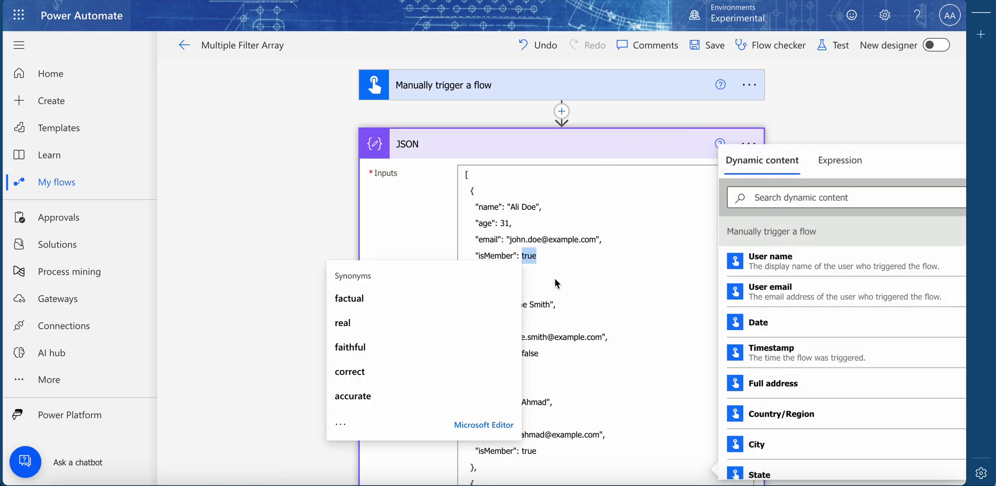
type("false")
left_click(886, 94)
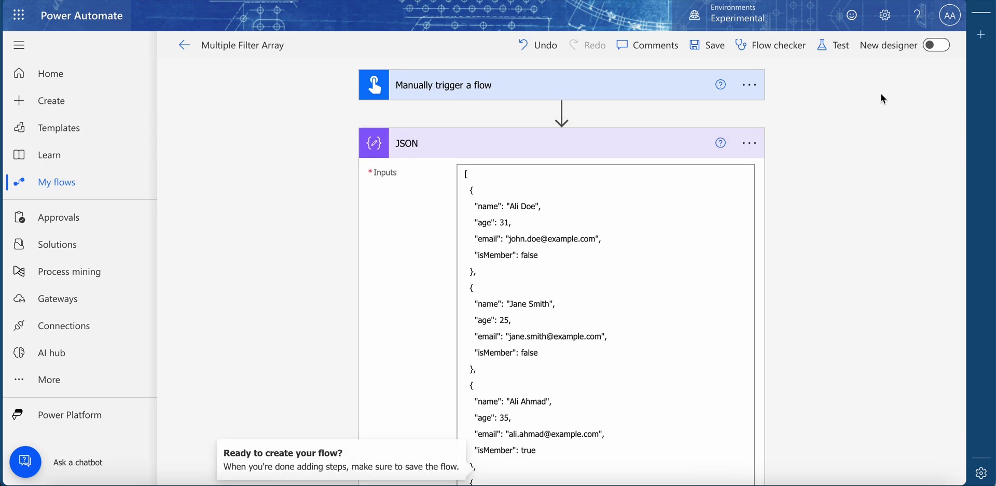
- Build the basic-mode condition isMember is equal to the expression true
left_click(603, 148)
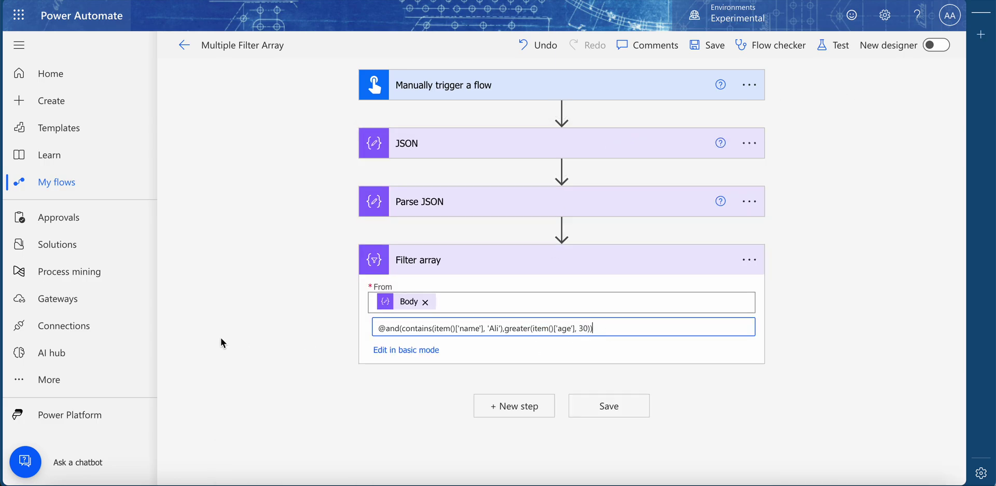
left_click(430, 349)
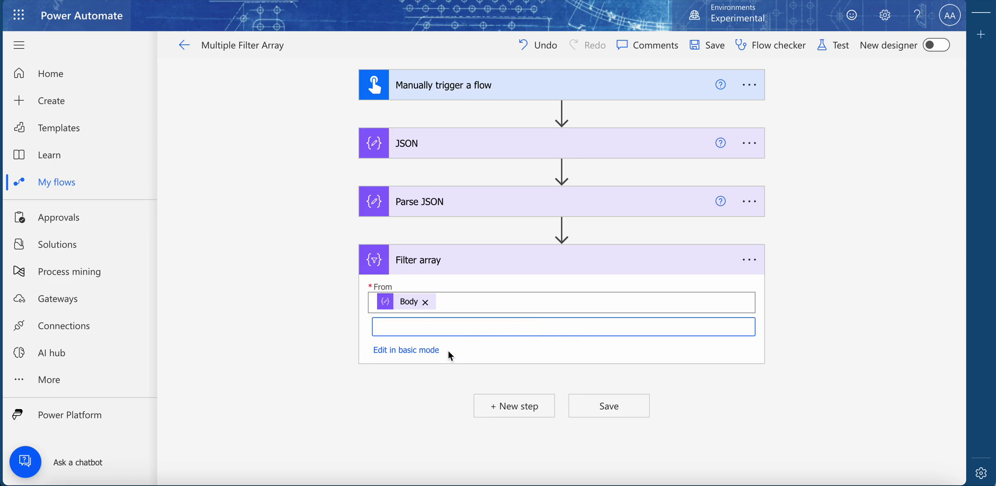
left_click(444, 328)
scroll(616, 305, "down", 3)
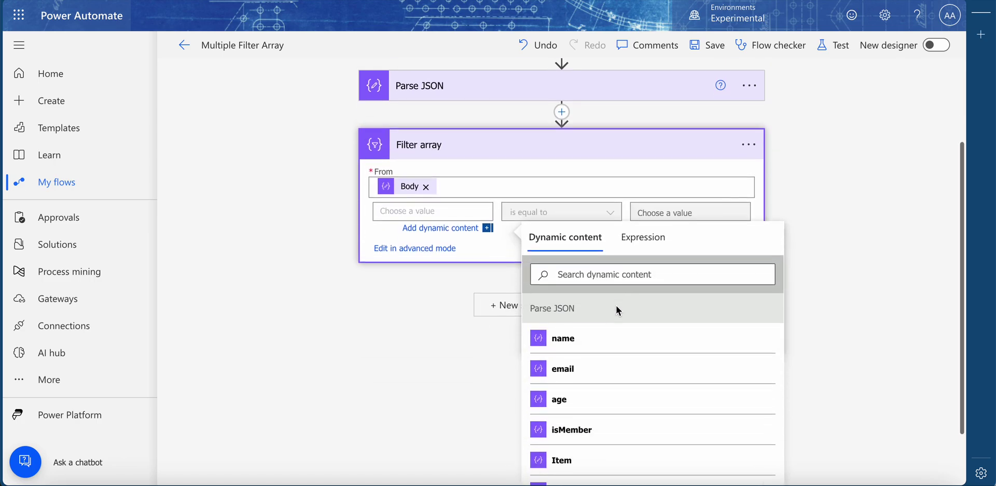
left_click(594, 421)
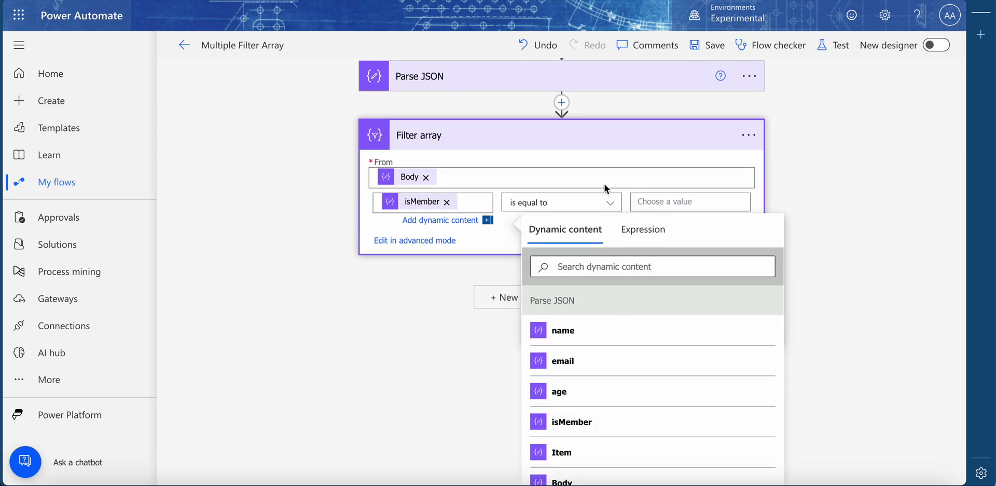
left_click(691, 201)
left_click(849, 231)
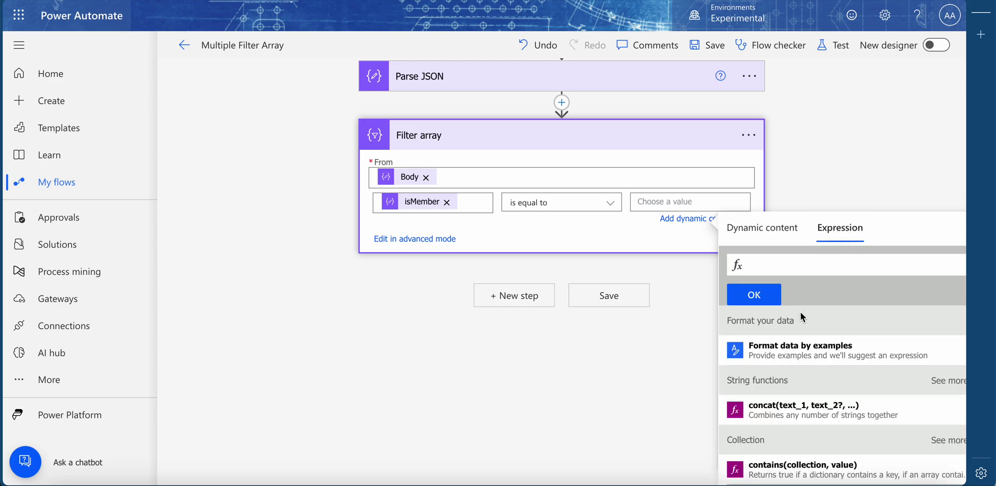
type("tu")
key("Down")
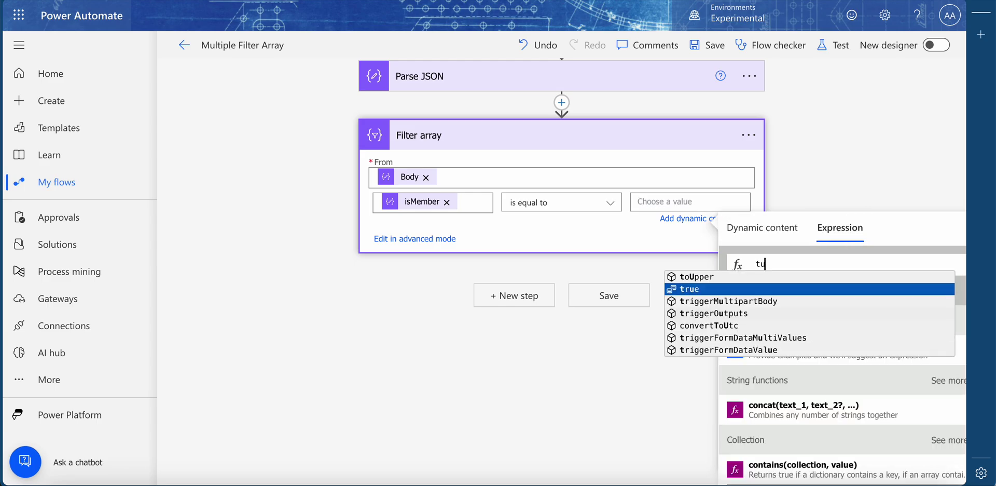
key("Escape")
type("re")
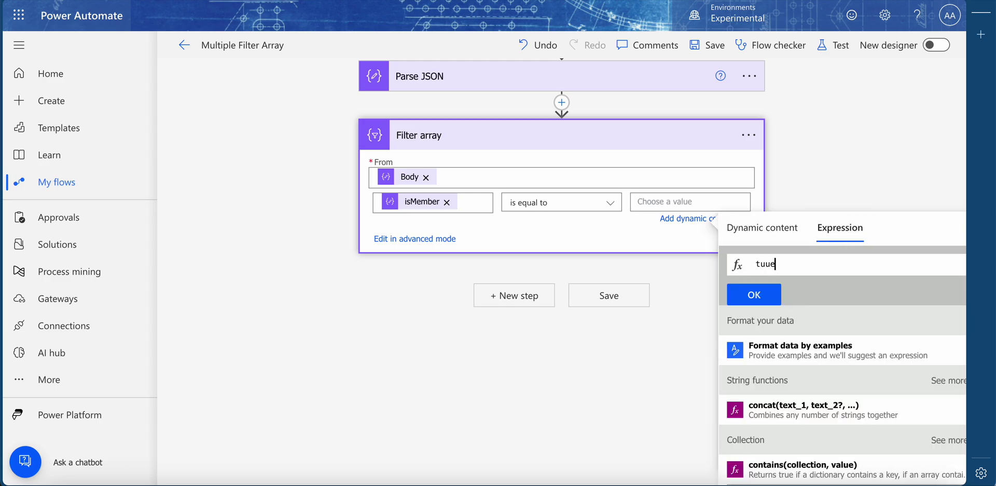
key("BackSpace")
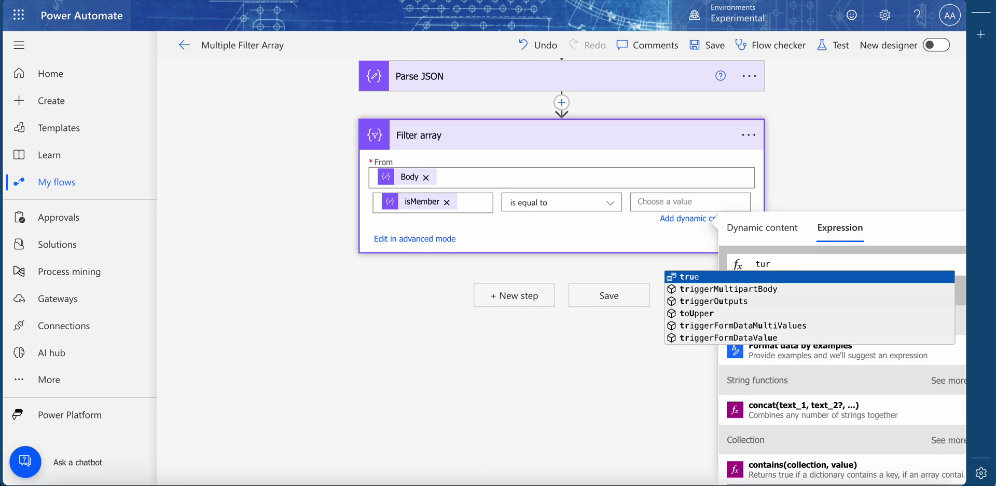
key("Return")
left_click(767, 297)
left_click(802, 154)
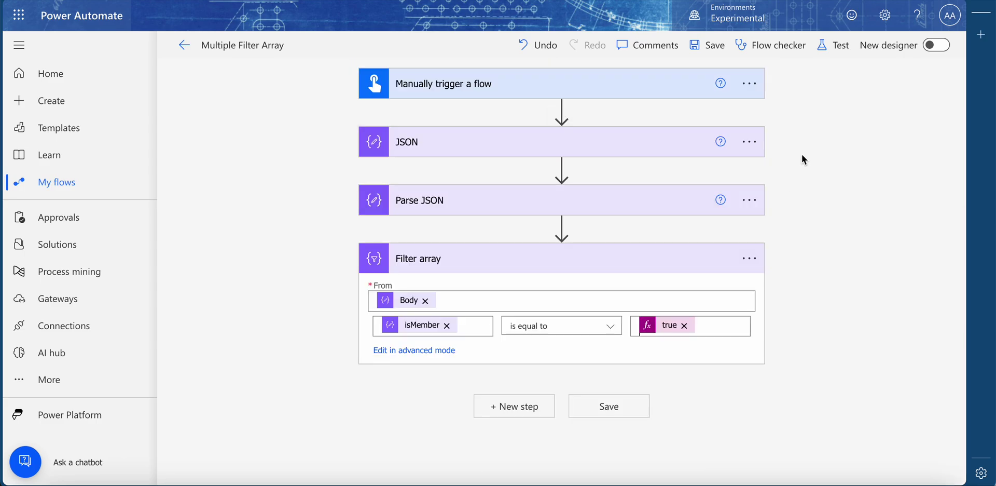
left_click(428, 351)
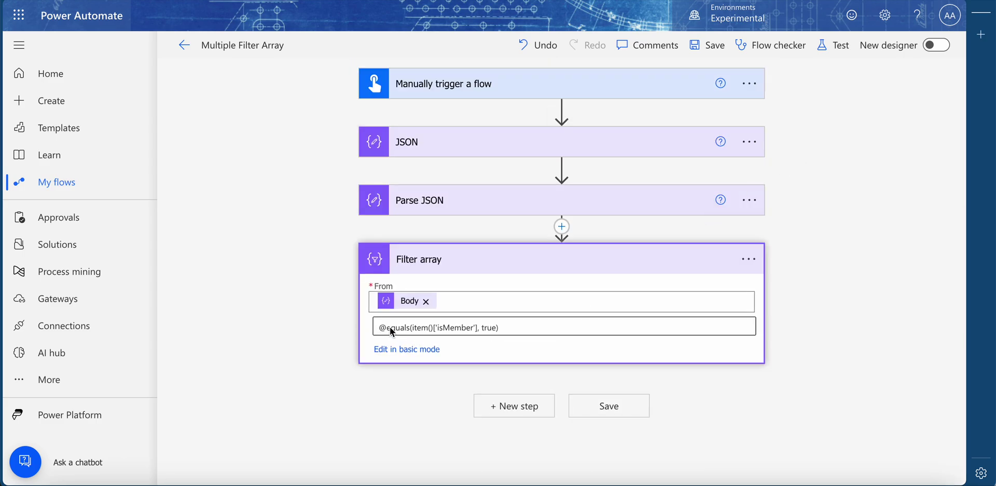
left_click_drag(395, 327, 519, 333)
key("super+c")
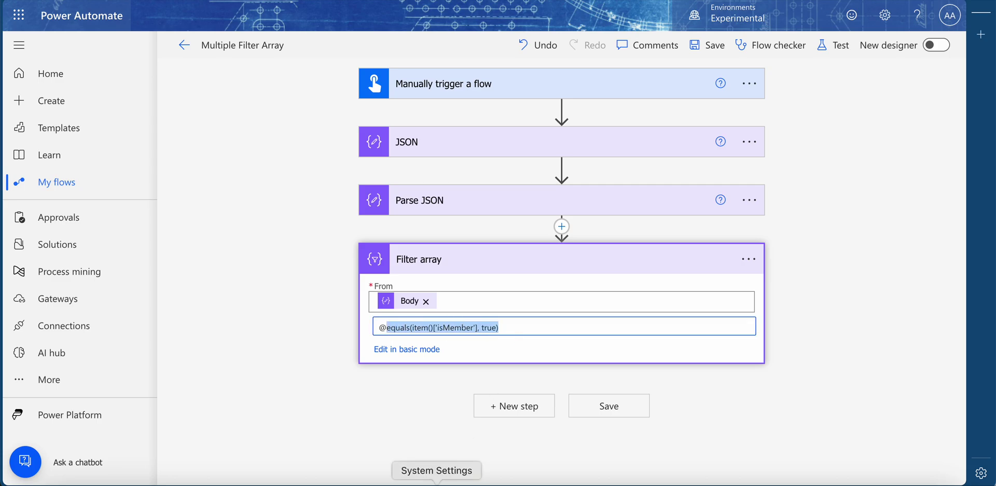
left_click(478, 482)
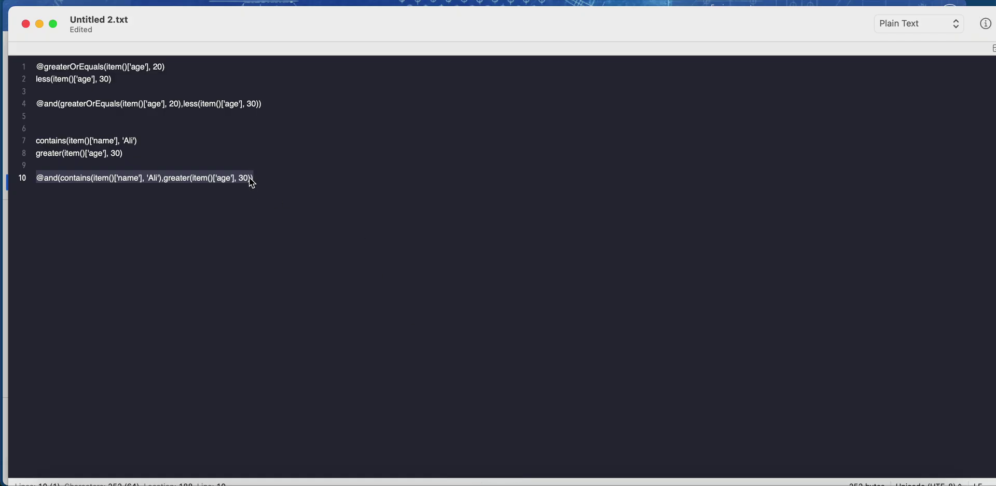
left_click(253, 185)
type(",")
key("super+v")
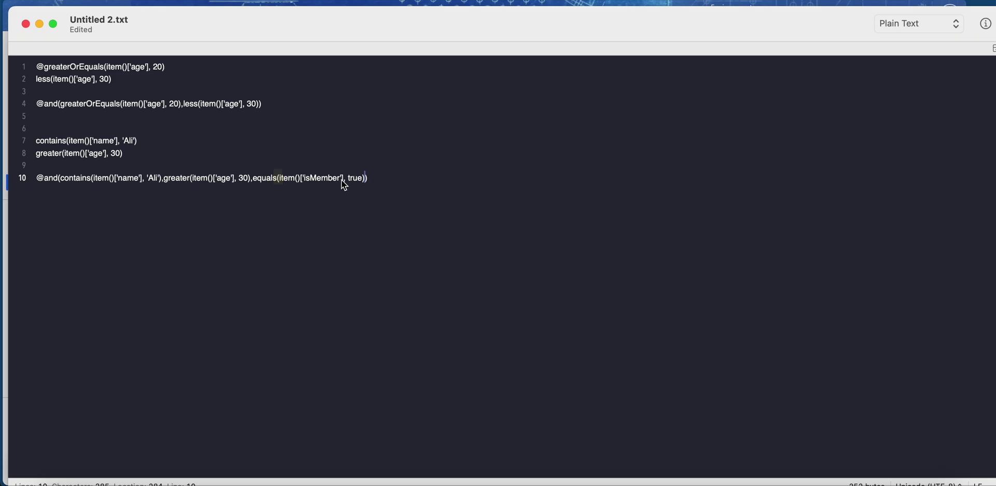
left_click_drag(377, 177, 11, 179)
key("super+c")
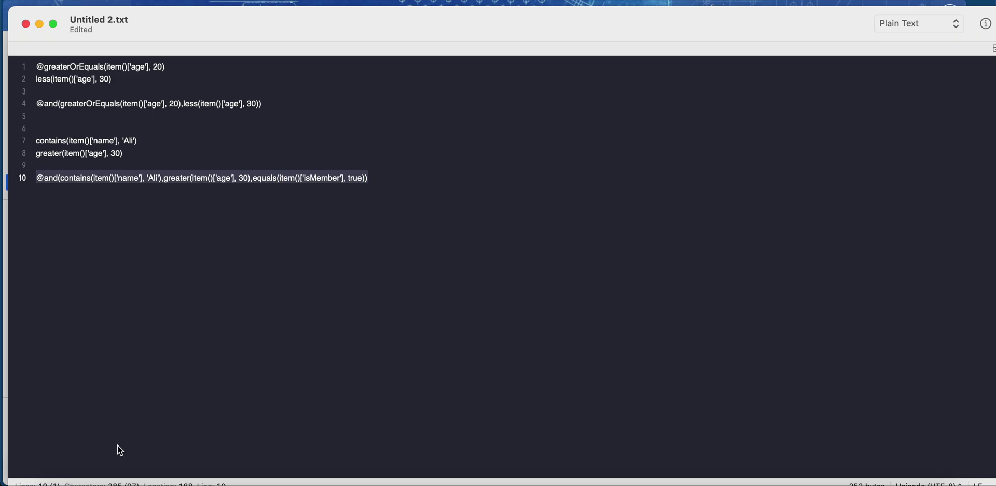
left_click(231, 480)
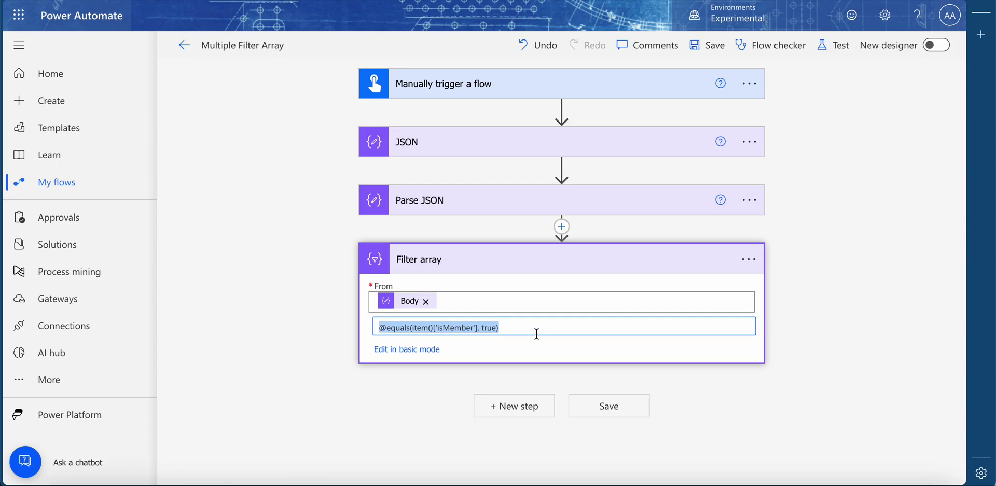
key("super+v")
left_click(821, 61)
left_click(827, 49)
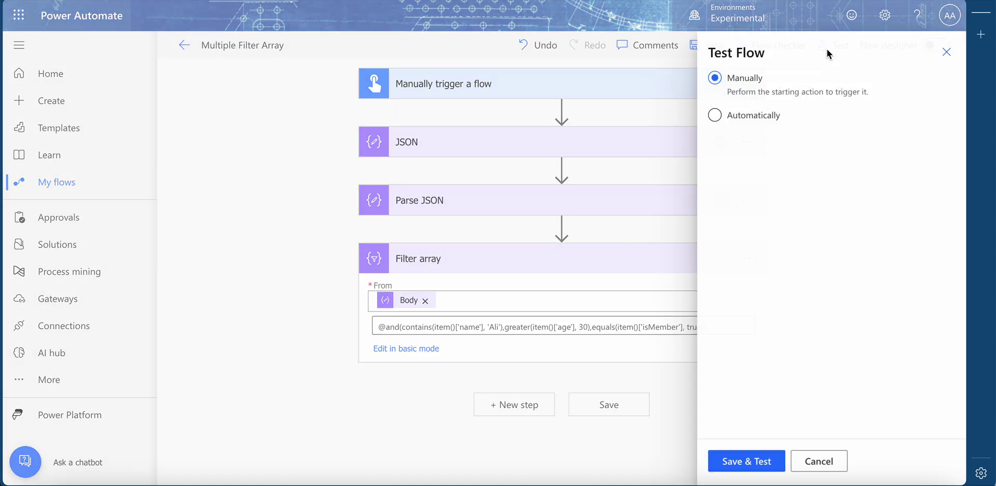
left_click(730, 468)
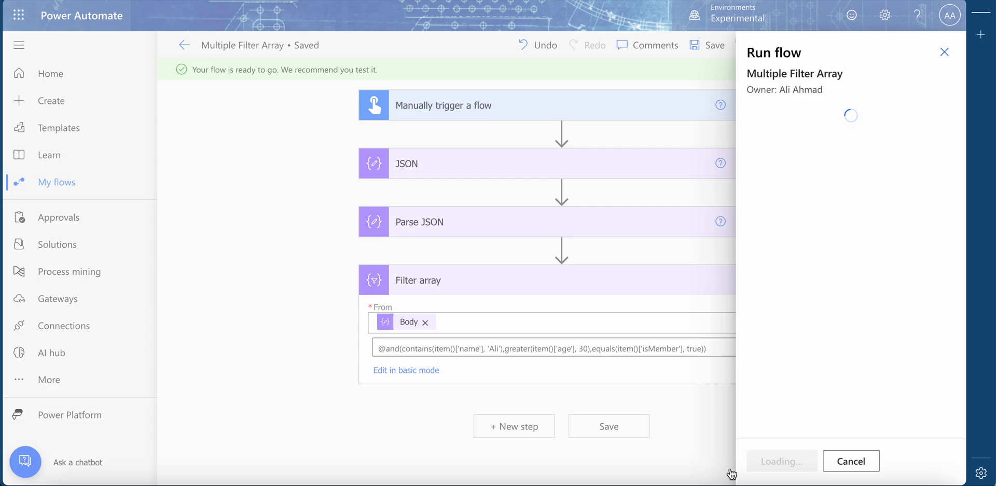
left_click(755, 460)
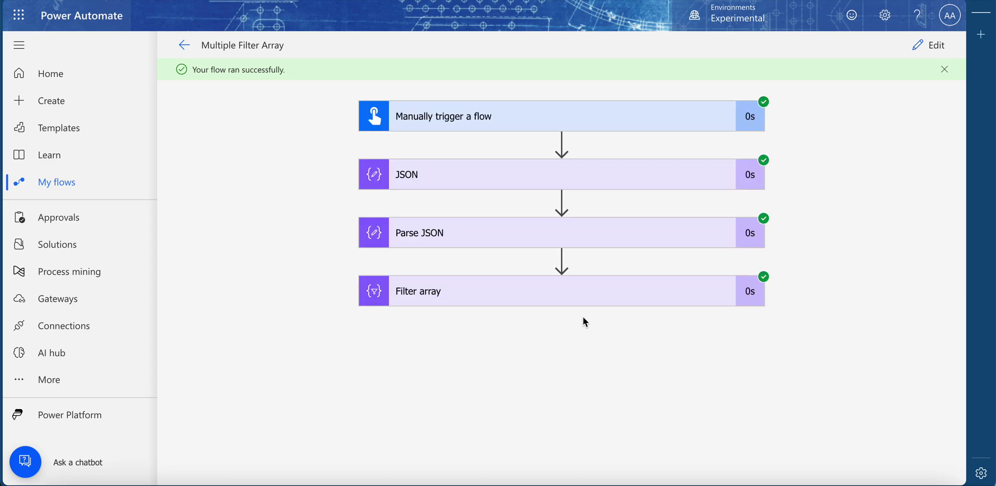
- Review the JSON and Filter array run outputs, which show one record, then close the success banner
left_click(452, 182)
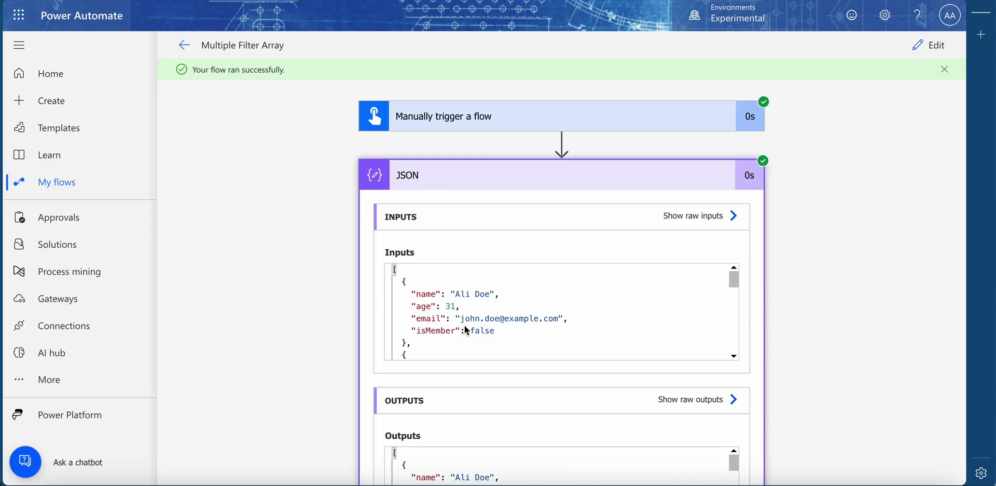
left_click(505, 180)
left_click(472, 298)
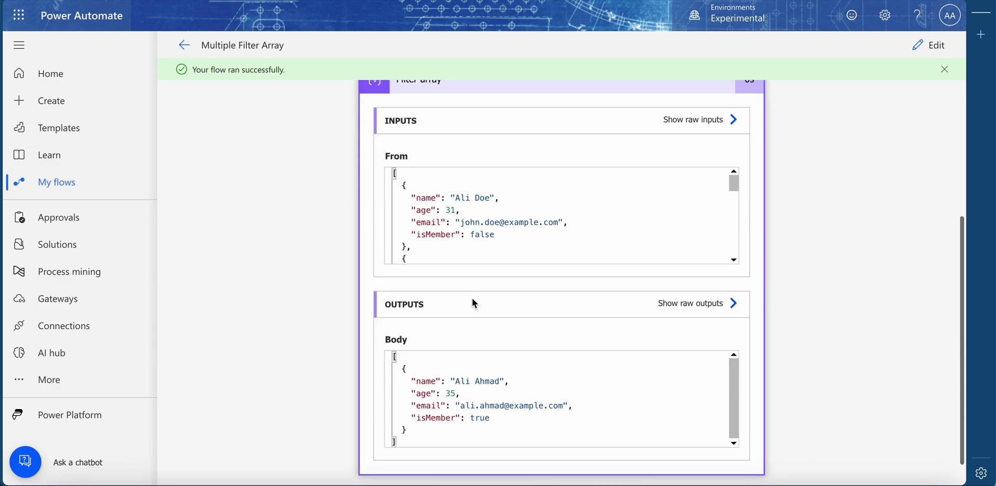
scroll(472, 298, "down", 1)
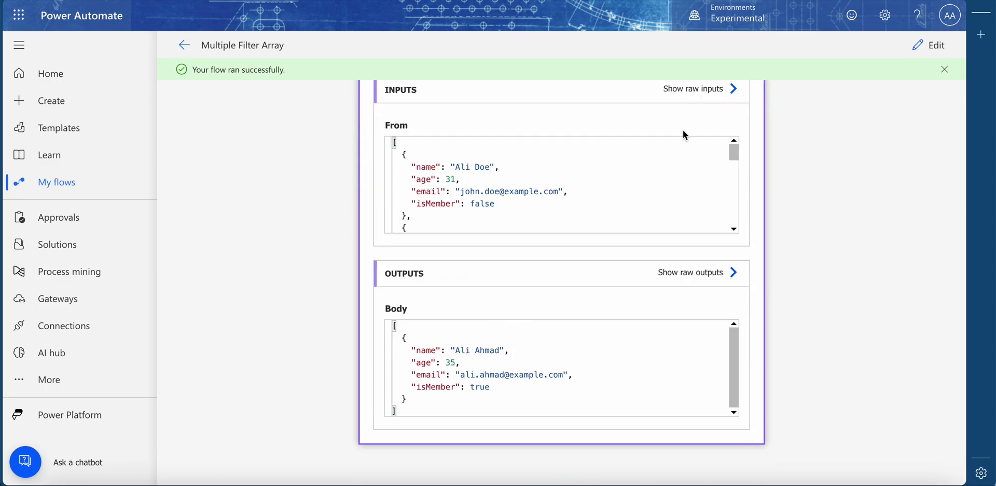
scroll(683, 135, "up", 3)
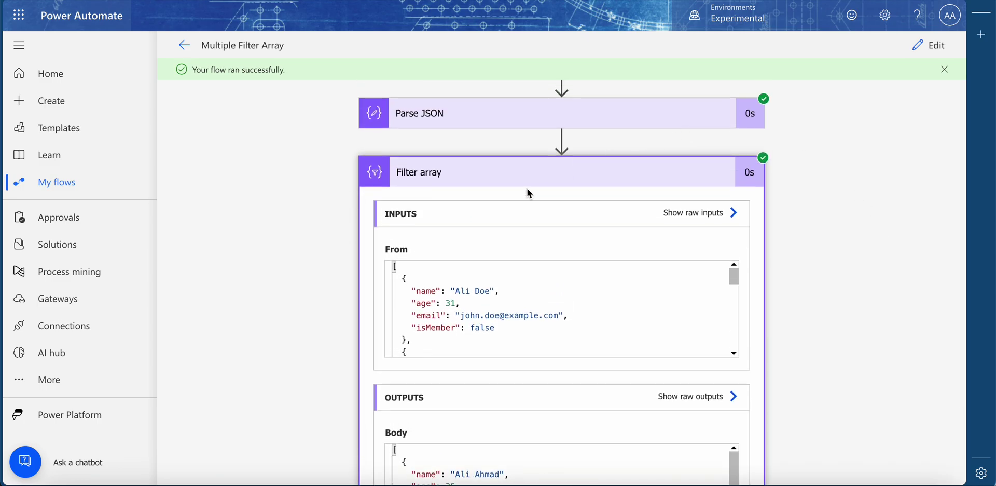
left_click(517, 182)
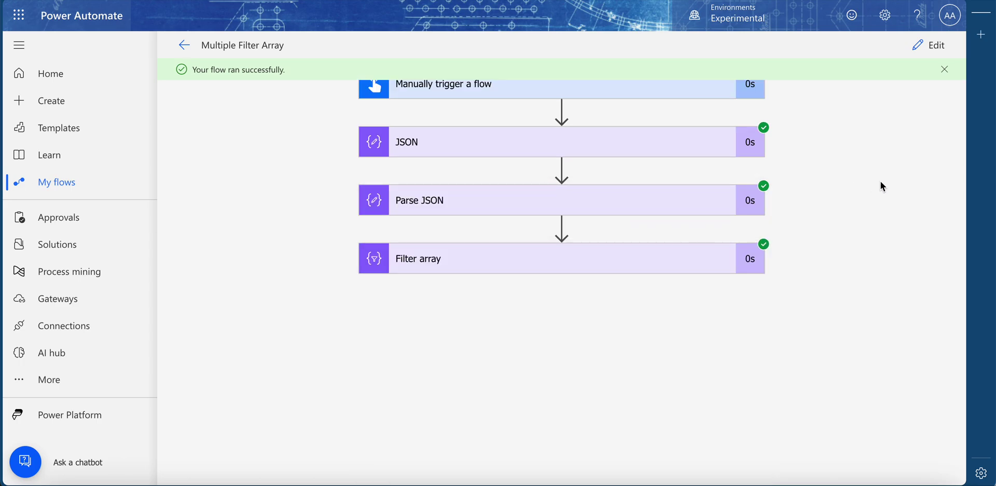
left_click(944, 70)
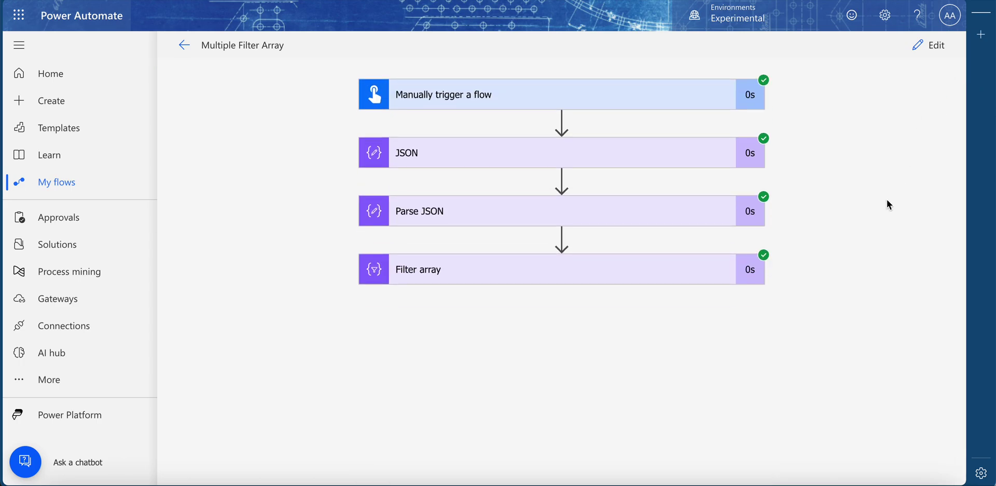